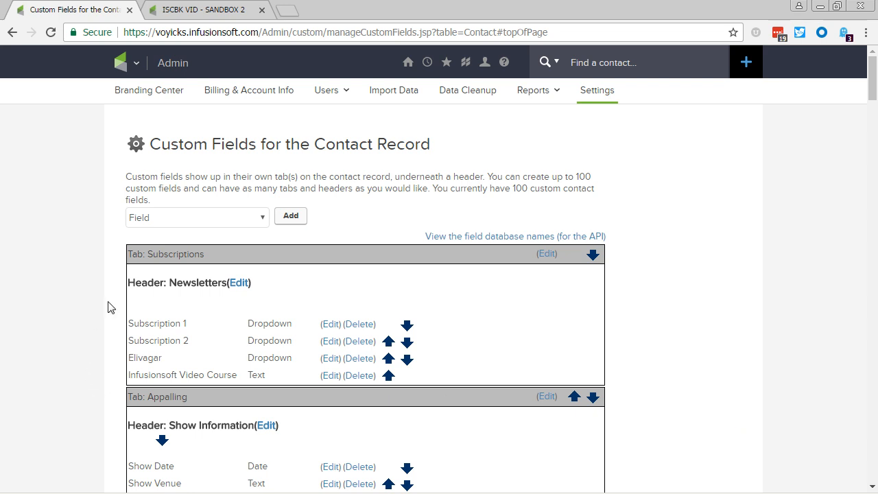
Examine the Subscription 1 dropdown field under the Newsletters header, opening its settings to view the options.
{"action": "left_click_drag", "start_coordinate": [210, 255], "coordinate": [209, 282]}
{"action": "left_click", "coordinate": [209, 282]}
{"action": "left_click_drag", "start_coordinate": [292, 324], "coordinate": [248, 325]}
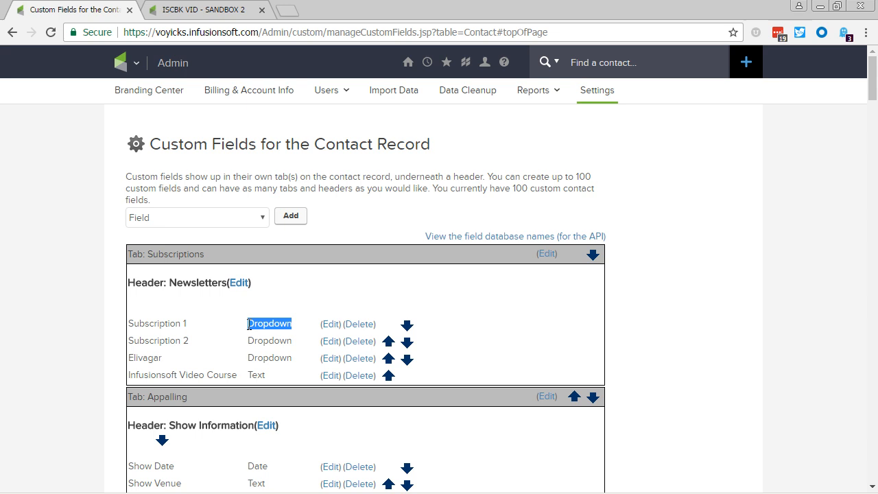
{"action": "left_click", "coordinate": [330, 324]}
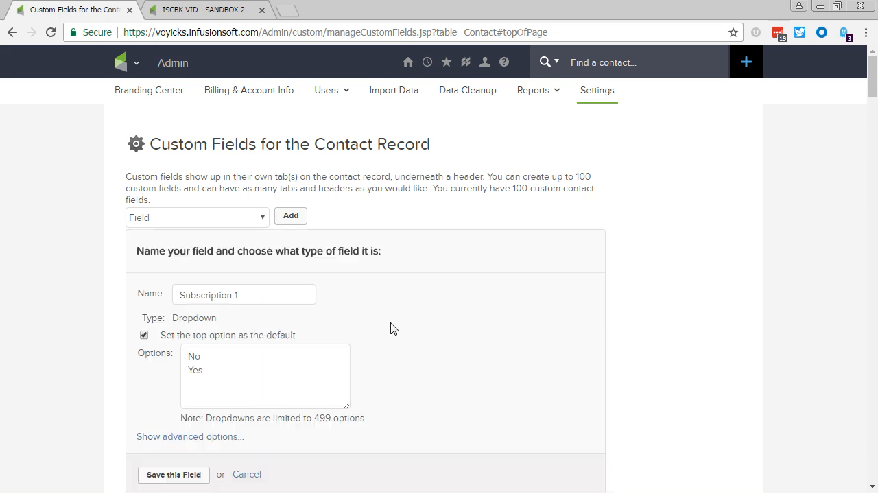
{"action": "scroll", "coordinate": [394, 329], "scroll_direction": "down", "scroll_amount": 1}
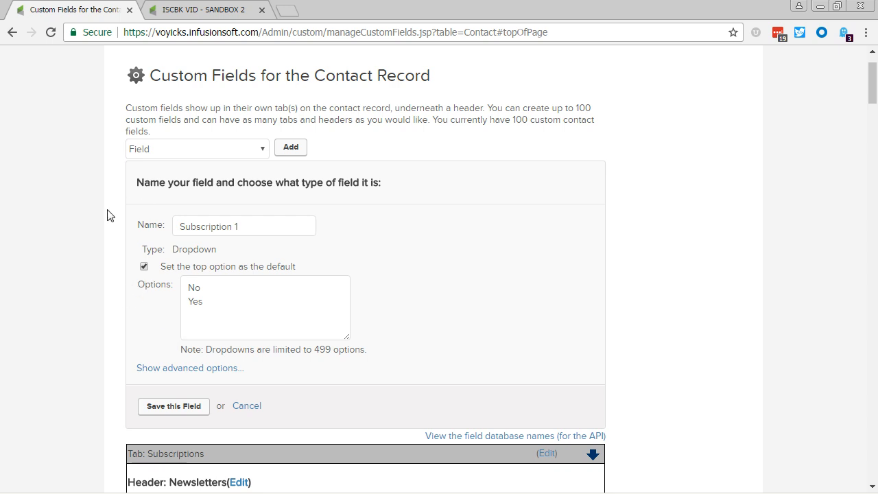
Switch to the ISCBK VID - SANDBOX 2 campaign and add a web form goal named "Newsletter Subscription Center".
{"action": "left_click", "coordinate": [187, 9]}
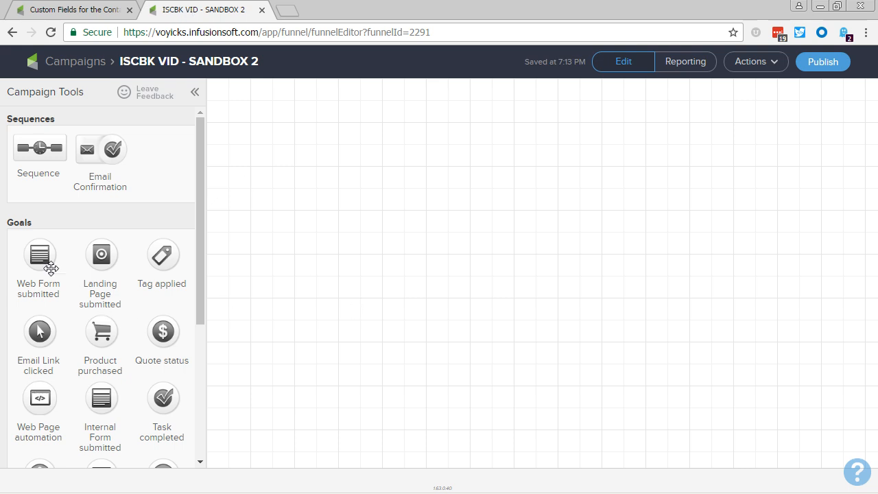
{"action": "left_click_drag", "start_coordinate": [39, 255], "coordinate": [388, 230]}
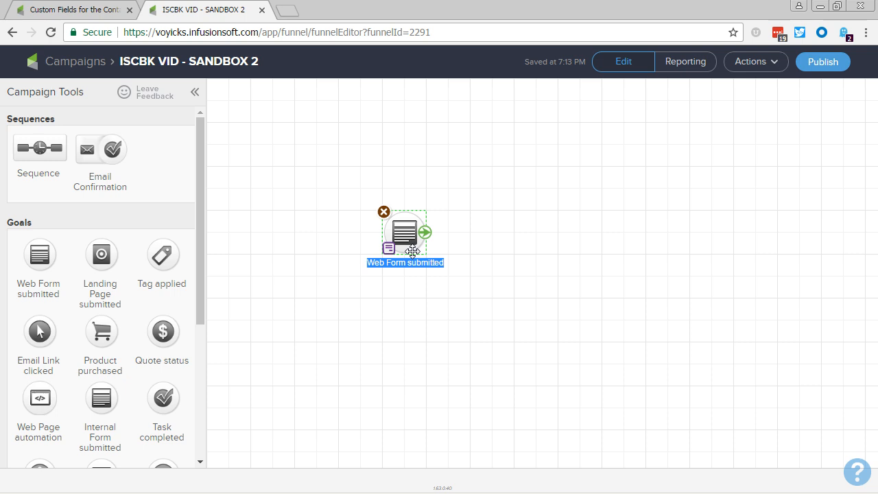
{"action": "type", "text": "Newsletter"}
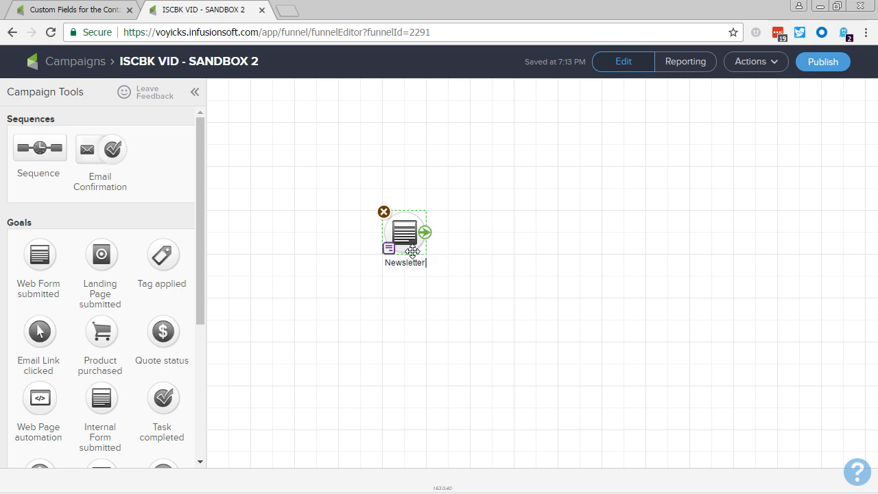
{"action": "type", "text": " Subscription"}
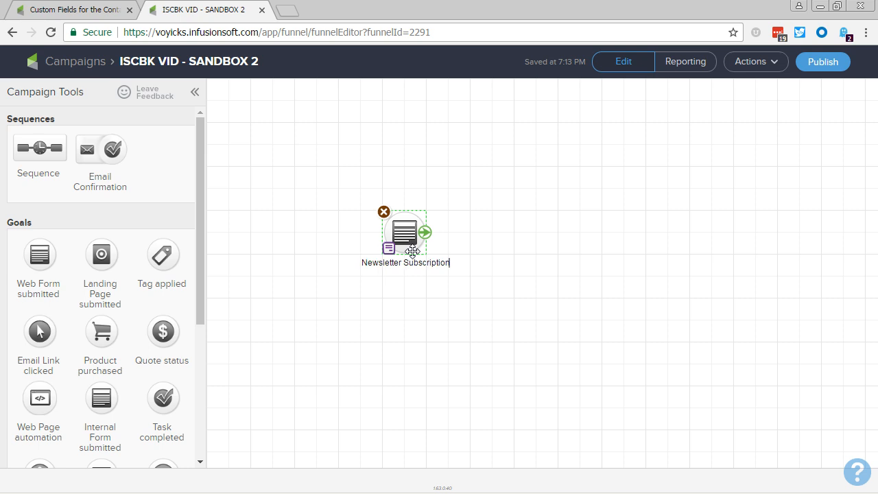
{"action": "type", "text": " Center"}
{"action": "left_click", "coordinate": [437, 309]}
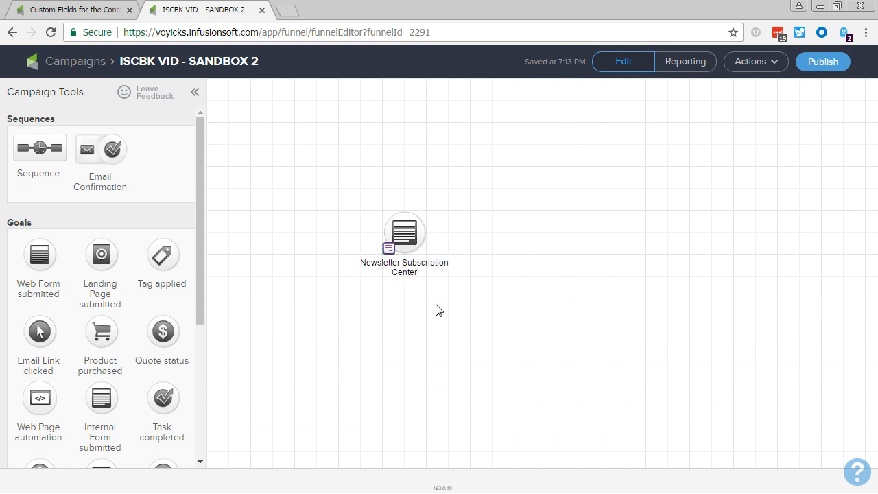
Open the Newsletter Subscription Center form for editing and delete its First Name and Email fields.
{"action": "mouse_move", "coordinate": [410, 238]}
{"action": "left_click", "coordinate": [410, 237]}
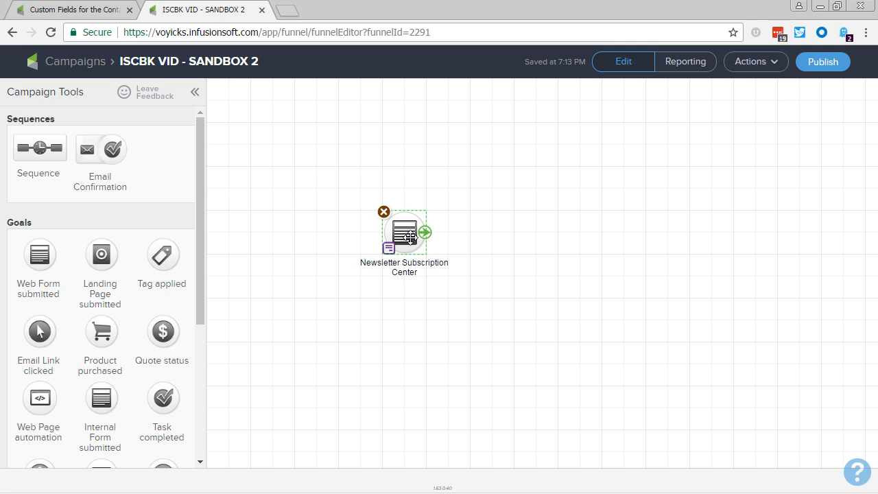
{"action": "double_click", "coordinate": [410, 238]}
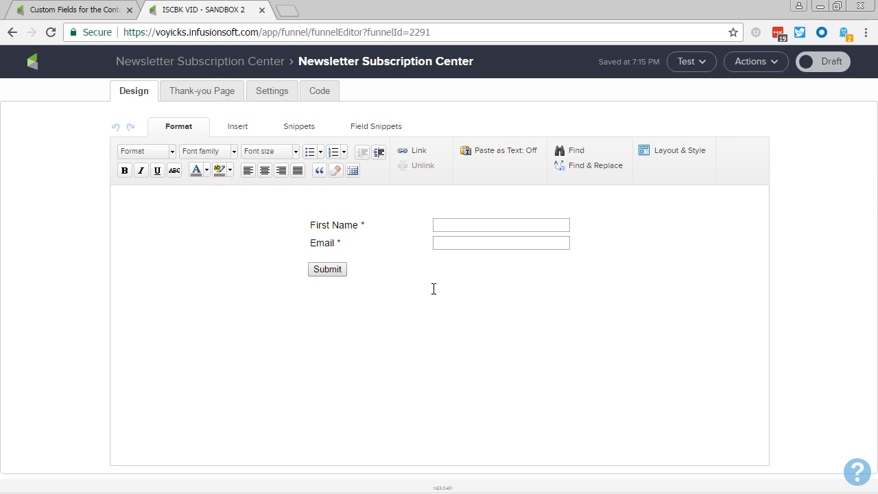
{"action": "mouse_move", "coordinate": [410, 218]}
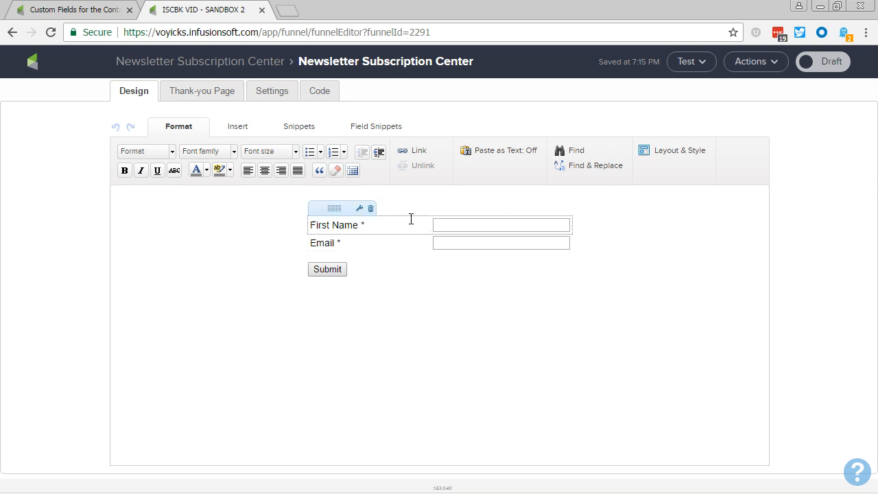
{"action": "left_click", "coordinate": [372, 210]}
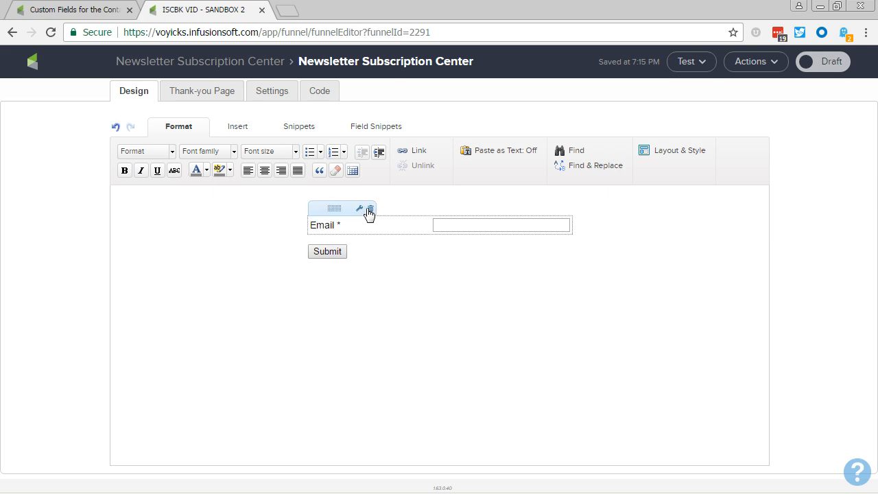
{"action": "left_click", "coordinate": [370, 209]}
Add a hidden Email field with a blank value above the Submit button.
{"action": "left_click", "coordinate": [370, 127]}
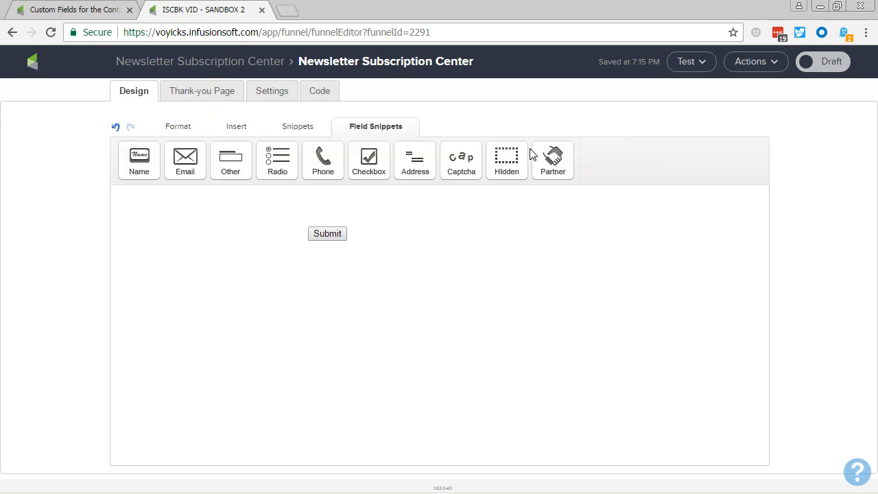
{"action": "left_click_drag", "start_coordinate": [508, 157], "coordinate": [461, 224]}
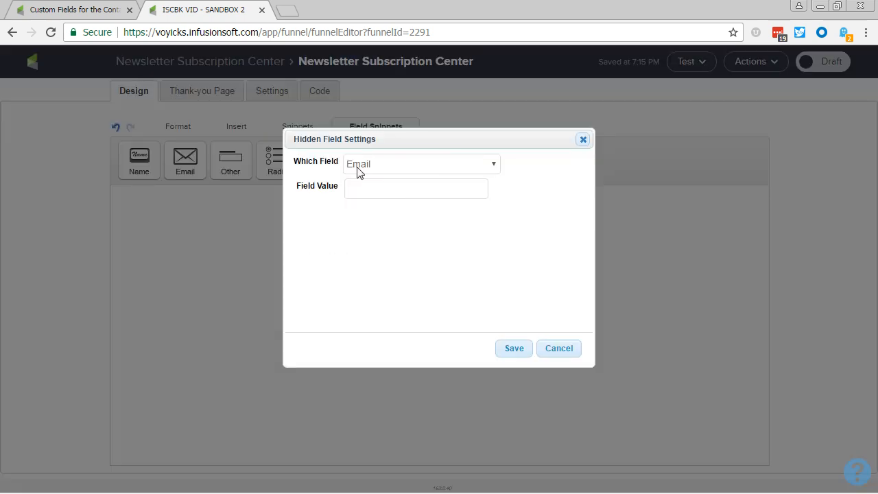
{"action": "left_click", "coordinate": [516, 350]}
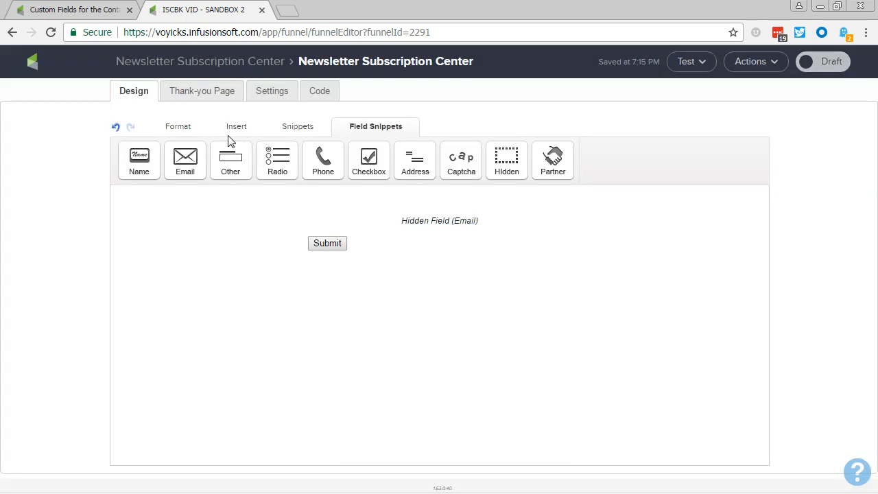
{"action": "left_click", "coordinate": [305, 132]}
{"action": "left_click_drag", "start_coordinate": [554, 167], "coordinate": [476, 234]}
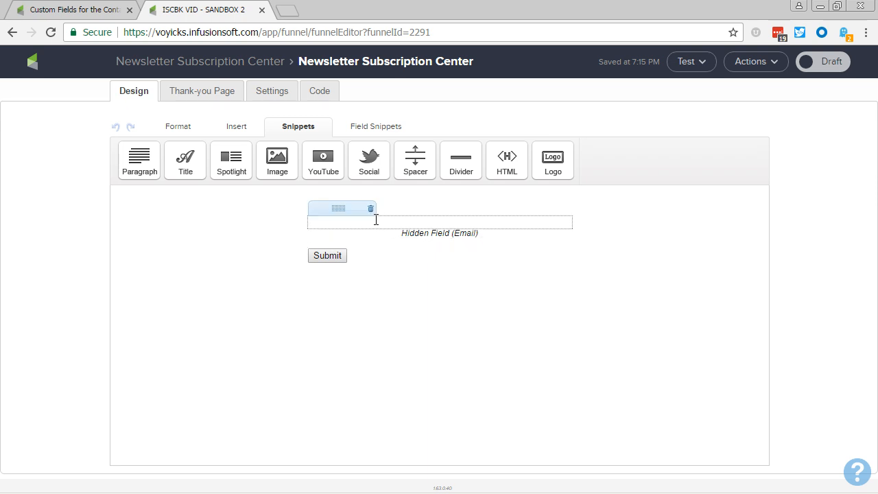
{"action": "left_click", "coordinate": [371, 211]}
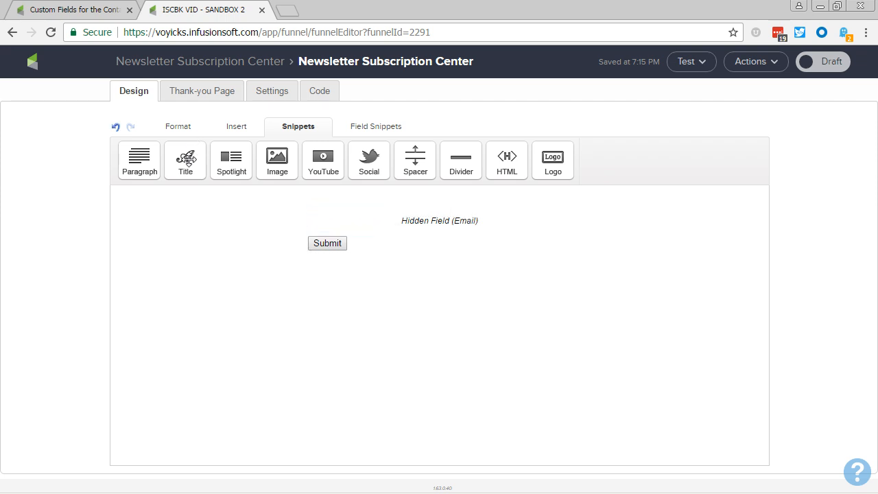
Add a centered title reading "Manage Your Email Subscription Below!" beneath the hidden Email field.
{"action": "left_click_drag", "start_coordinate": [182, 161], "coordinate": [449, 241]}
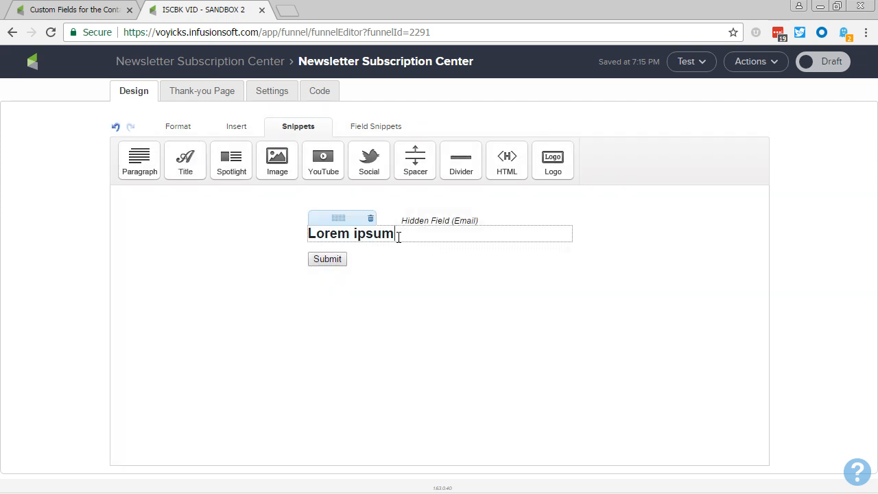
{"action": "triple_click", "coordinate": [398, 237]}
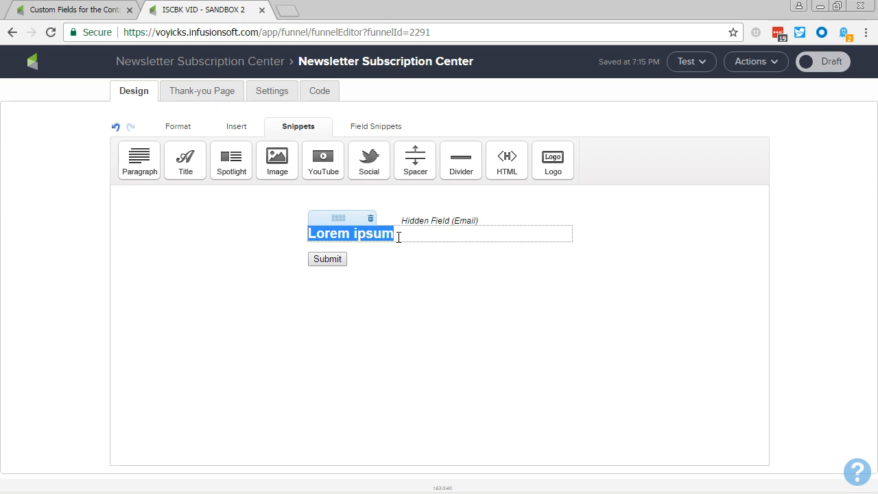
{"action": "type", "text": "Manage Your "}
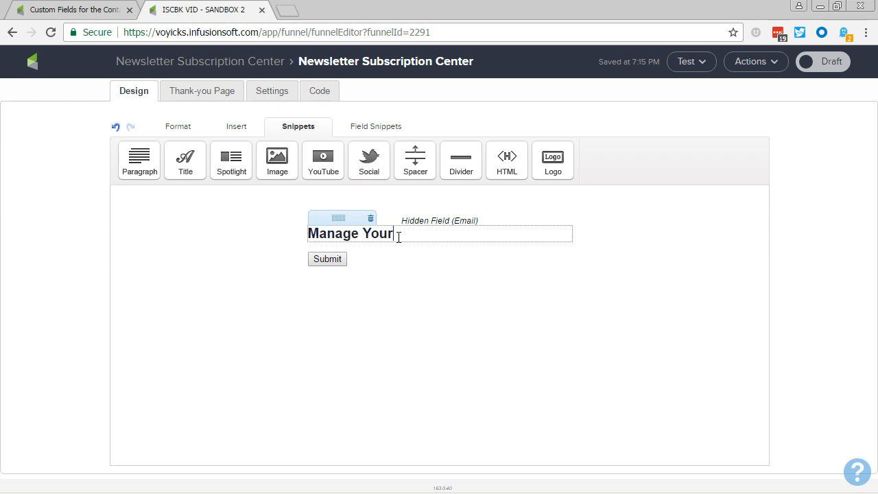
{"action": "type", "text": "Email Subscription Below!"}
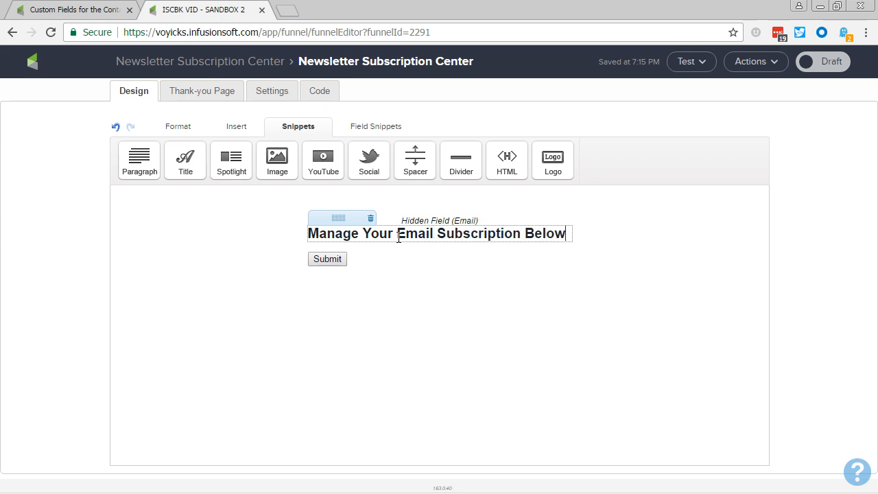
{"action": "left_click", "coordinate": [186, 129]}
{"action": "left_click", "coordinate": [264, 171]}
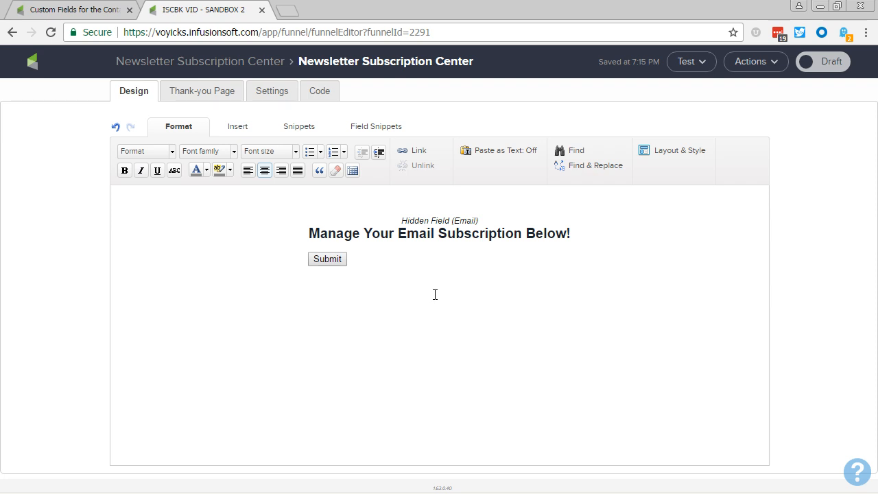
Add the Subscription 1 custom field to the form and make it required.
{"action": "left_click", "coordinate": [369, 128]}
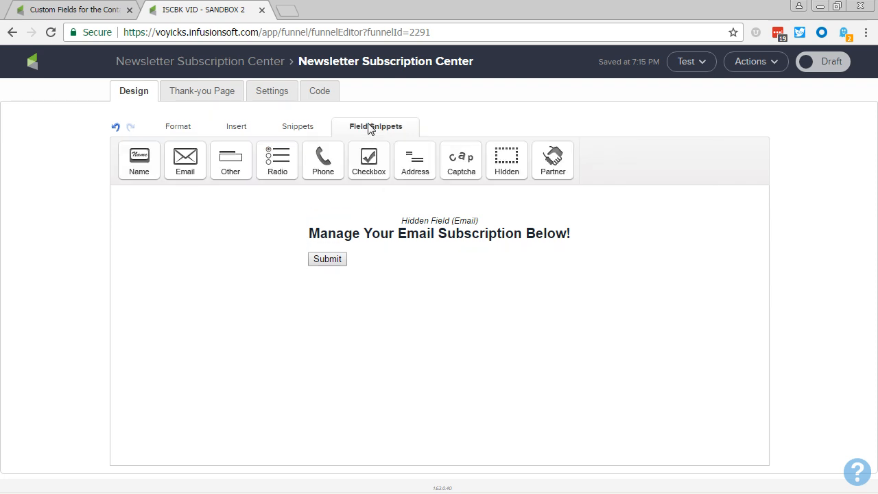
{"action": "left_click", "coordinate": [240, 166]}
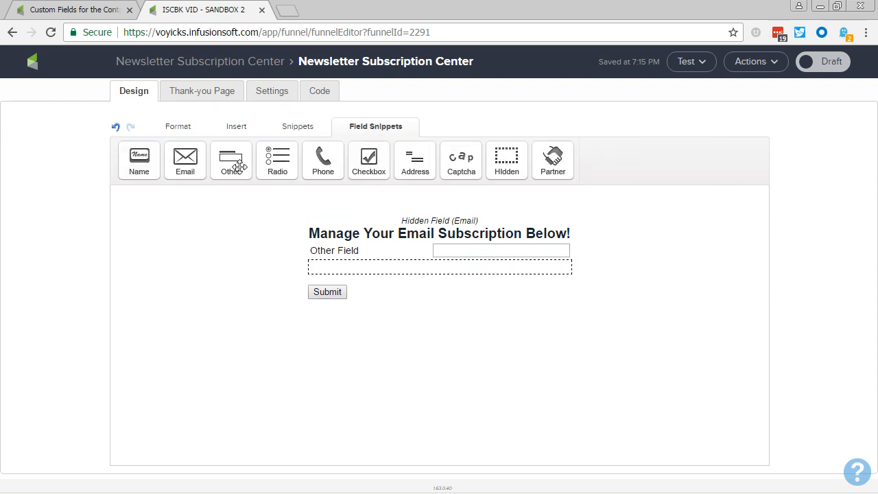
{"action": "left_click", "coordinate": [450, 174]}
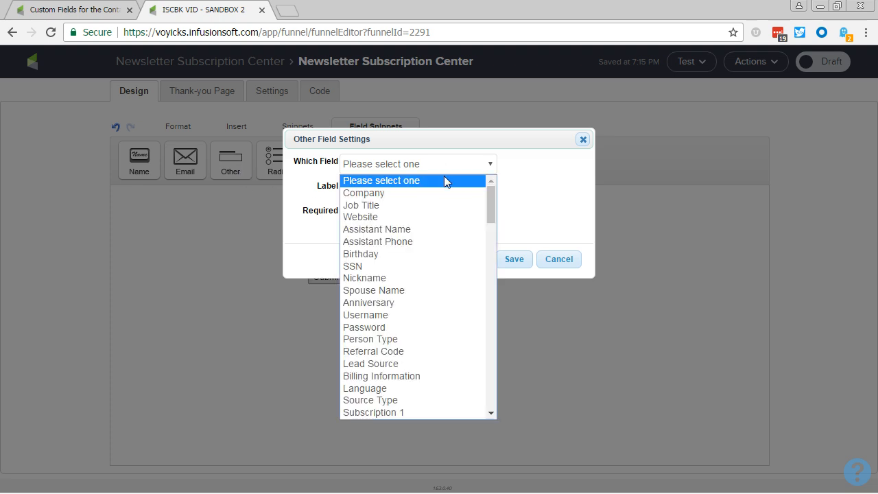
{"action": "left_click", "coordinate": [384, 415]}
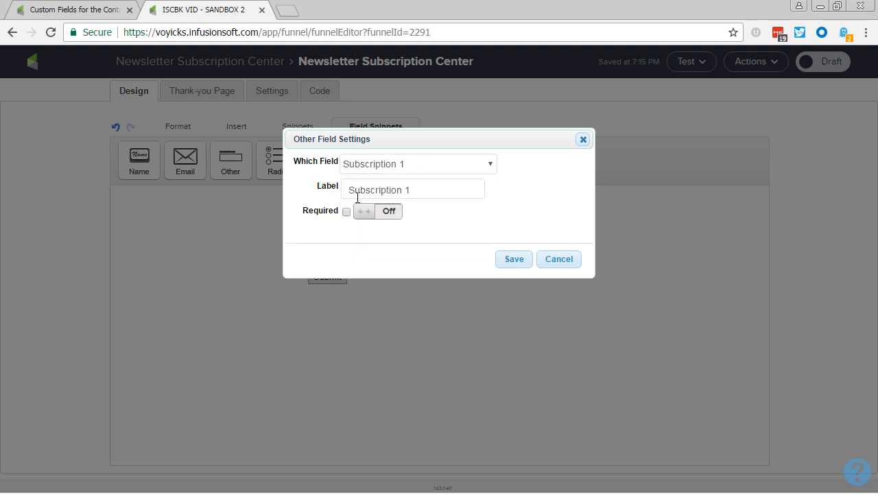
{"action": "left_click", "coordinate": [387, 217]}
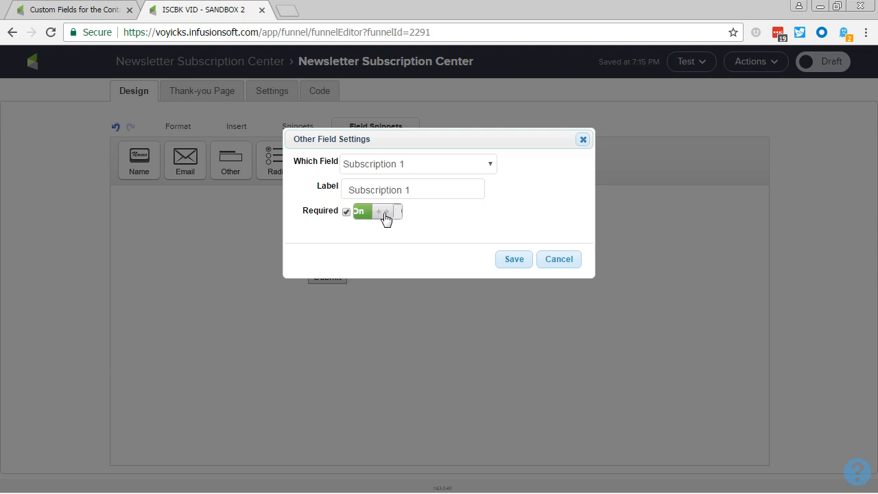
{"action": "left_click", "coordinate": [522, 262]}
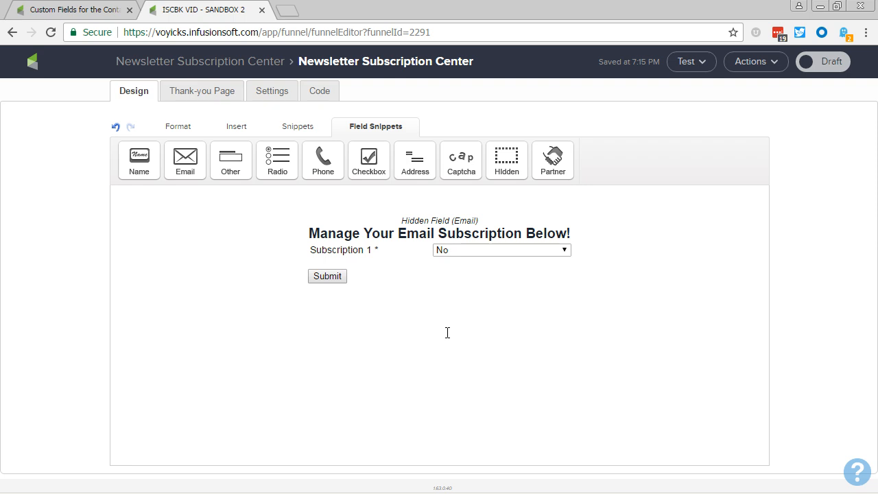
Relabel the form's submit button "Update My Preferences" and set its alignment to Center.
{"action": "left_click", "coordinate": [327, 277]}
{"action": "double_click", "coordinate": [430, 161]}
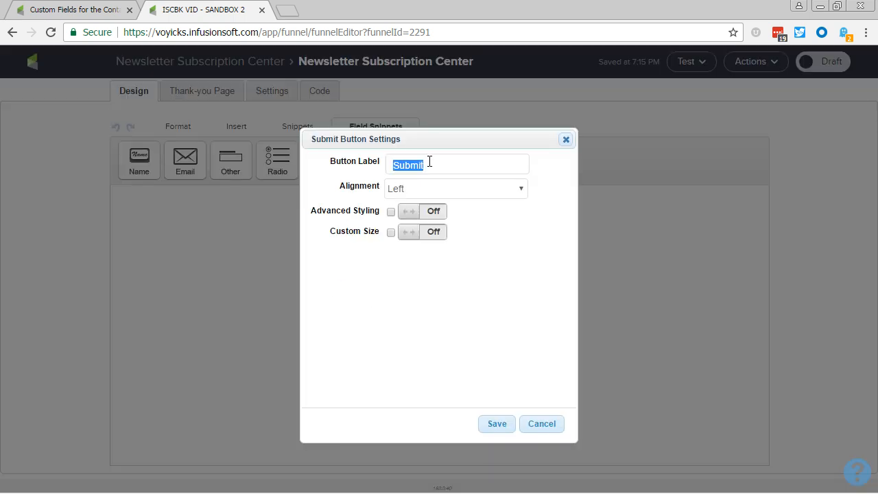
{"action": "type", "text": "Update My Prefe"}
{"action": "key", "text": "BackSpace"}
{"action": "type", "text": "ferences"}
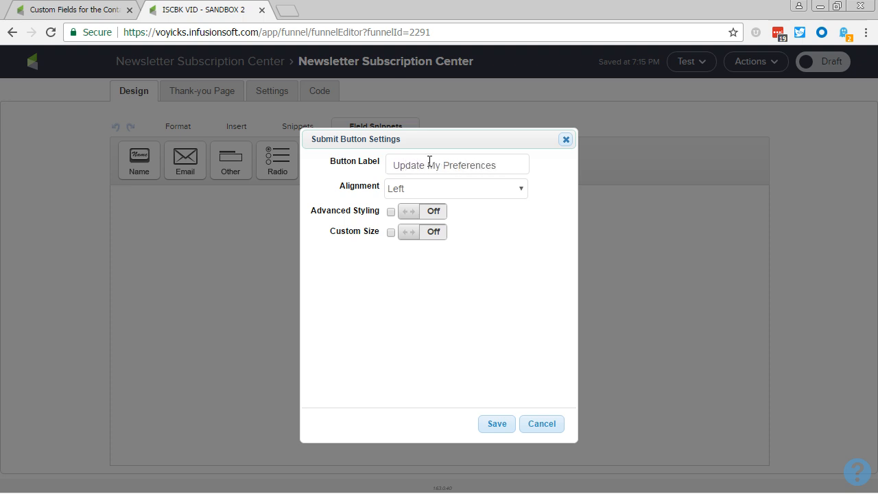
{"action": "key", "text": "Tab"}
{"action": "key", "text": "Down"}
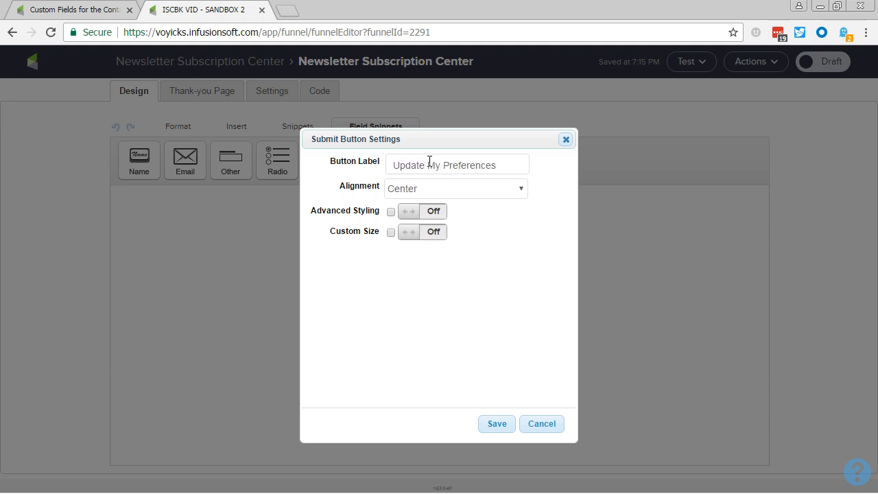
{"action": "left_click", "coordinate": [504, 424]}
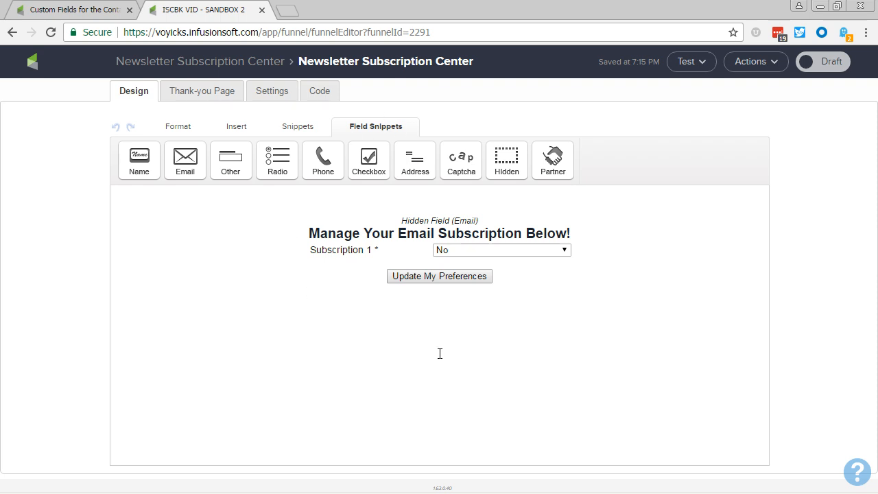
Change the thank-you page message to read "Thanks for updating your email preferences, ~Contact.FirstName~!".
{"action": "left_click", "coordinate": [209, 95]}
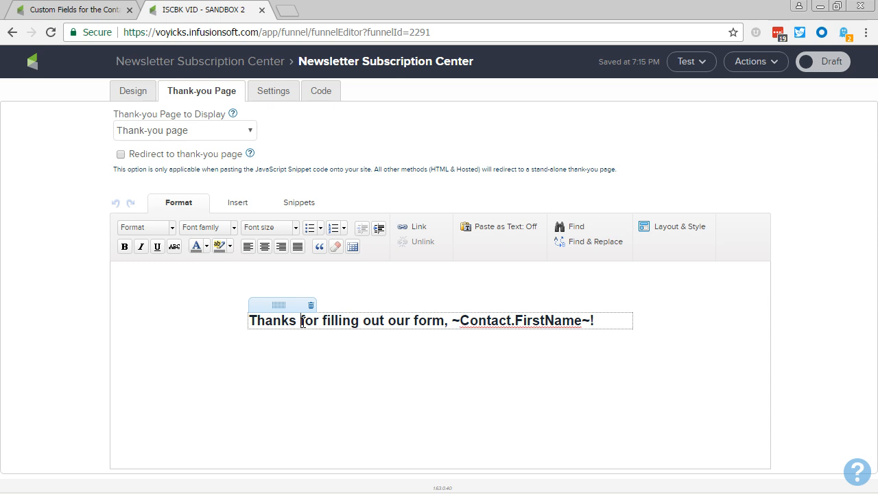
{"action": "key", "text": "ctrl+shift+Right"}
{"action": "key", "text": "ctrl+shift+Right"}
{"action": "key", "text": "ctrl+shift+Right"}
{"action": "key", "text": "ctrl+shift+Right"}
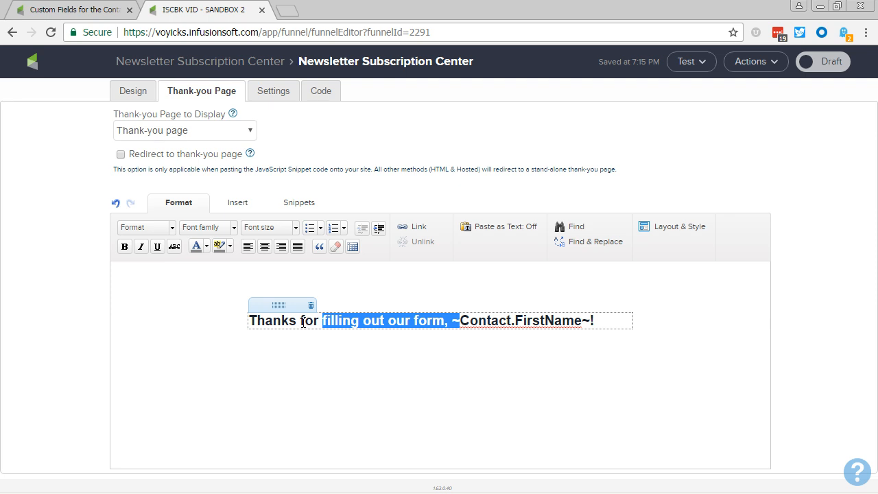
{"action": "key", "text": "shift+Left"}
{"action": "key", "text": "shift+Left"}
{"action": "key", "text": "shift+Left"}
{"action": "type", "text": "upda"}
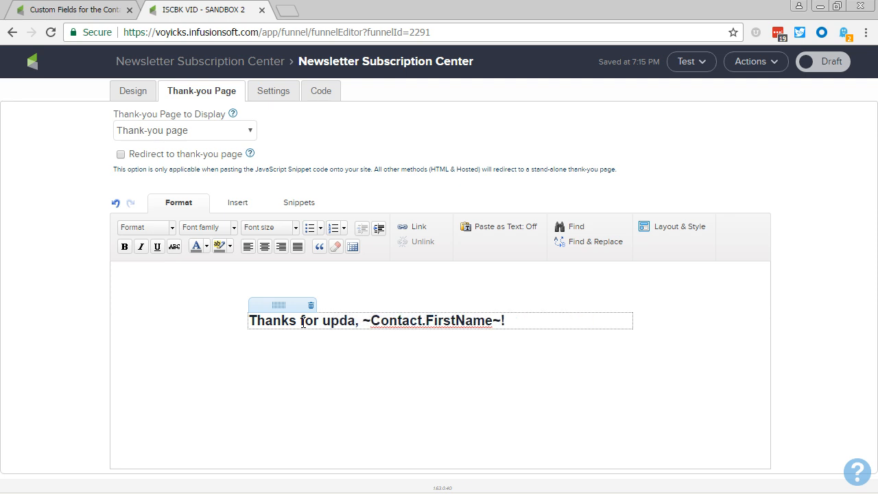
{"action": "type", "text": "ting your email pre"}
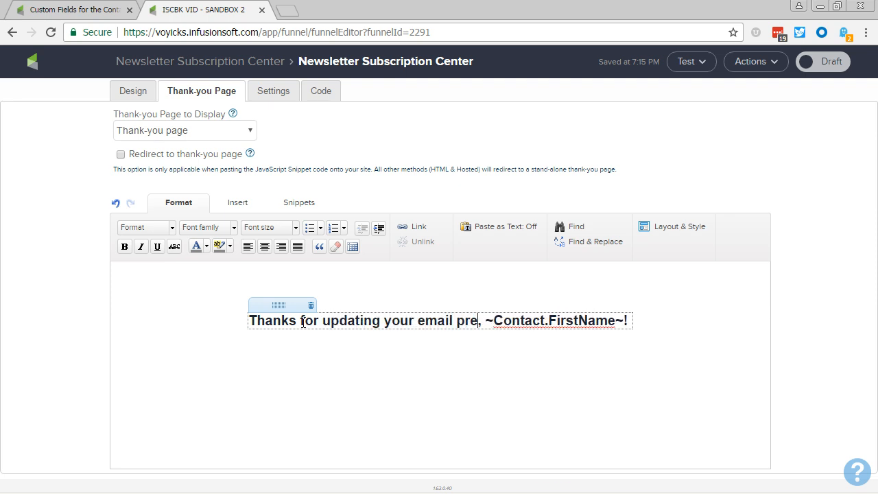
{"action": "type", "text": "ferences"}
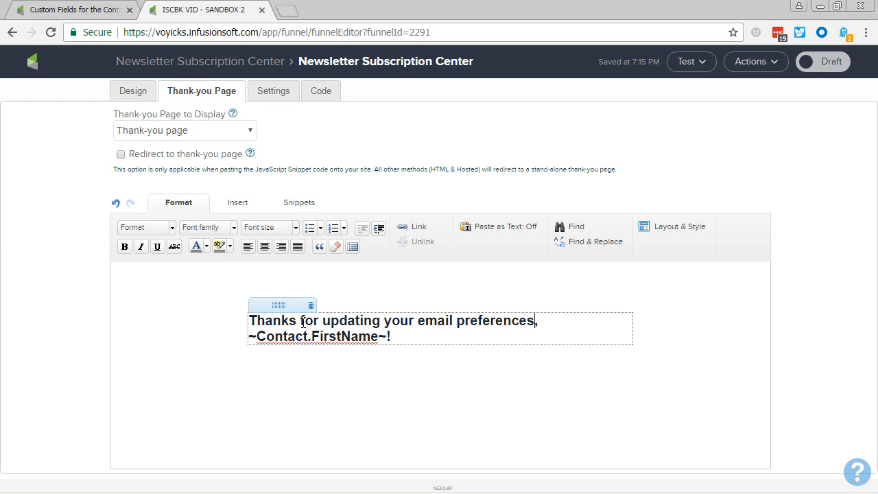
Add the line "You may now close this window" below the thank-you message, separated by a blank line.
{"action": "key", "text": "Return"}
{"action": "key", "text": "Return"}
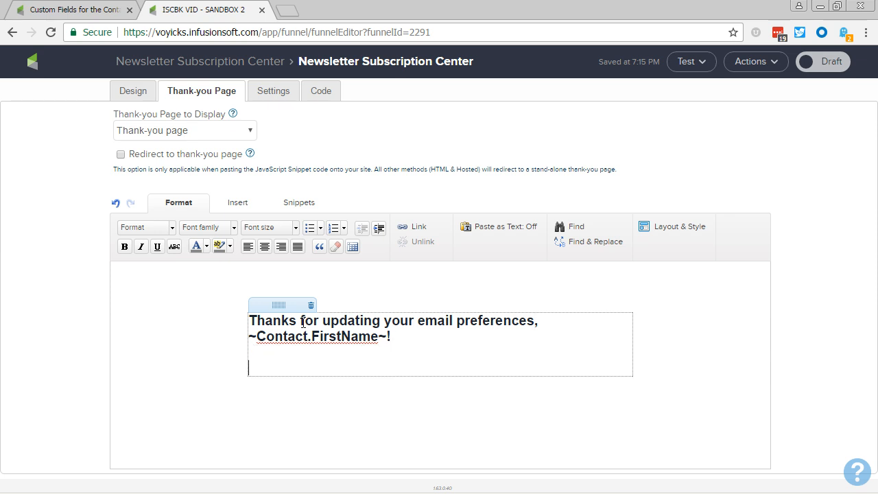
{"action": "type", "text": "You may now close this window"}
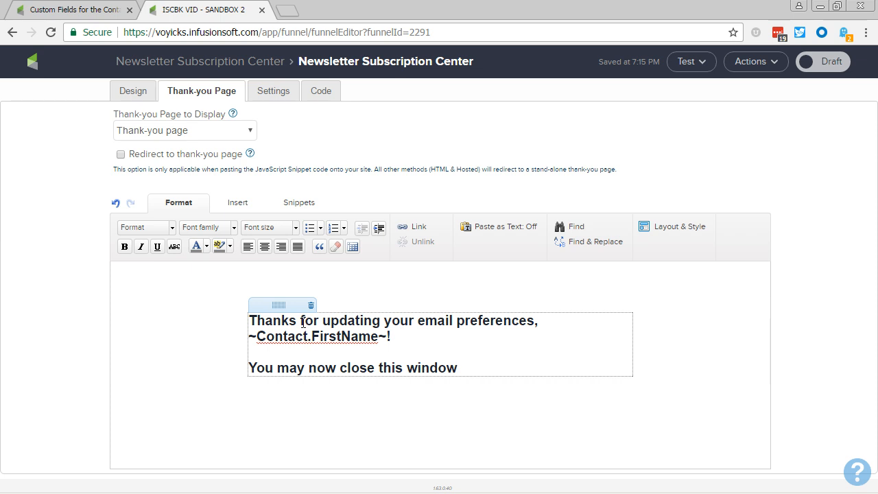
Center both the thank-you message and the closing line on the thank-you page.
{"action": "triple_click", "coordinate": [303, 323]}
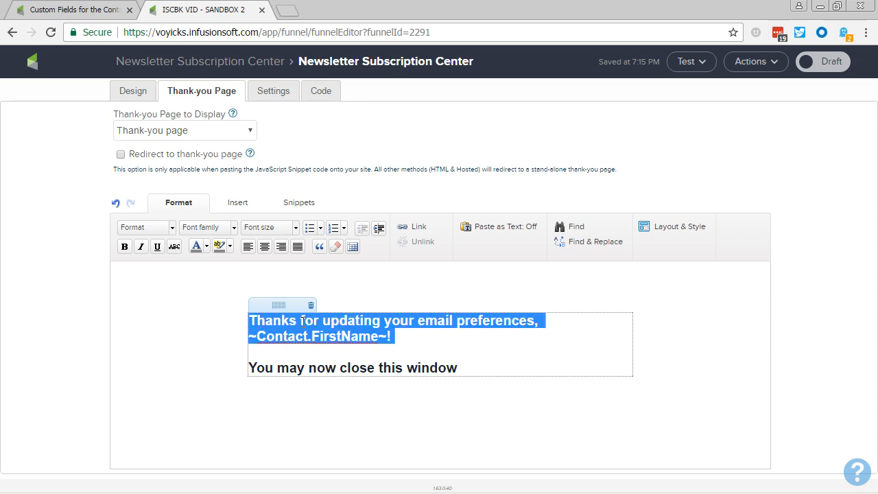
{"action": "left_click", "coordinate": [265, 246]}
{"action": "left_click", "coordinate": [491, 363]}
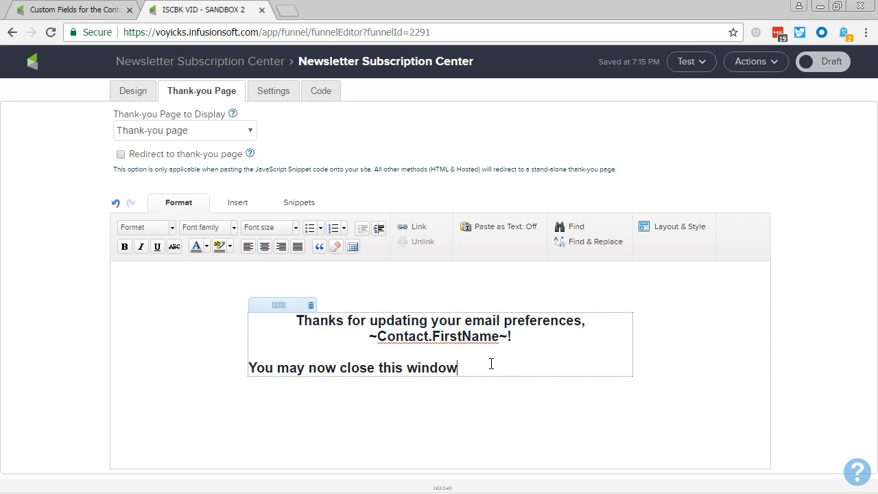
{"action": "left_click", "coordinate": [265, 246]}
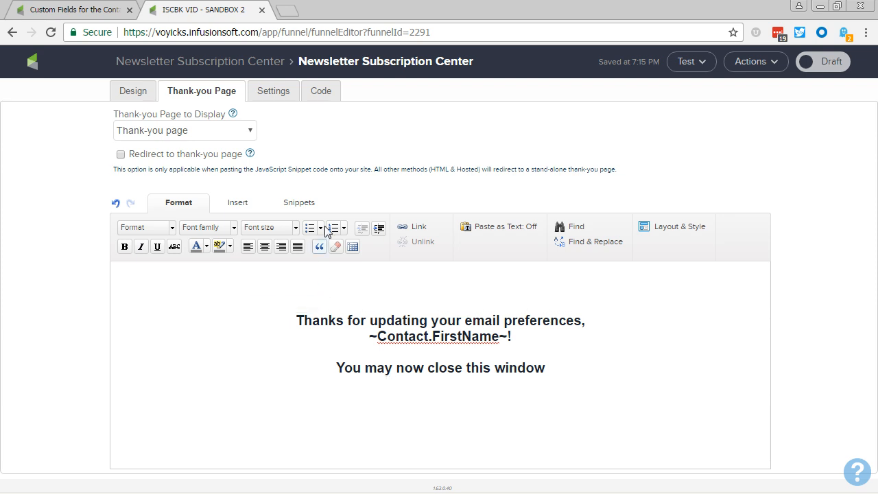
Check the web form's auto-populate setting and mark the form as Ready before returning to the campaign canvas.
{"action": "left_click", "coordinate": [288, 96]}
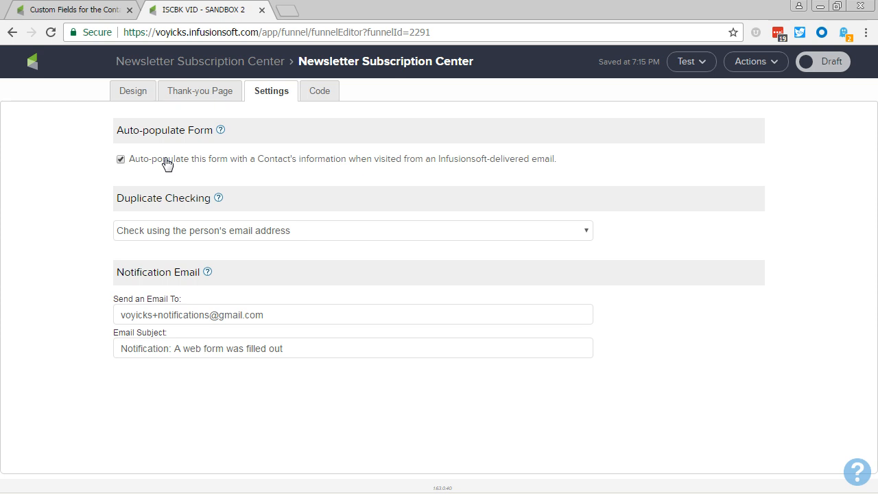
{"action": "left_click", "coordinate": [824, 66]}
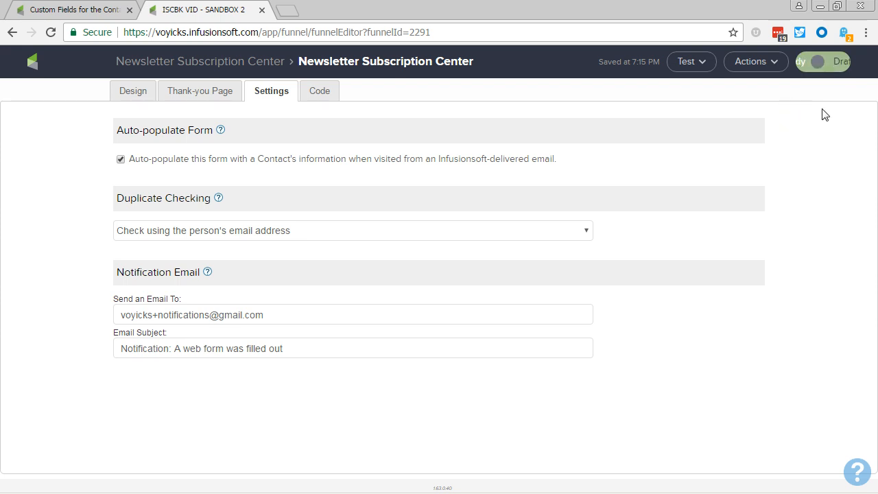
{"action": "left_click", "coordinate": [256, 63]}
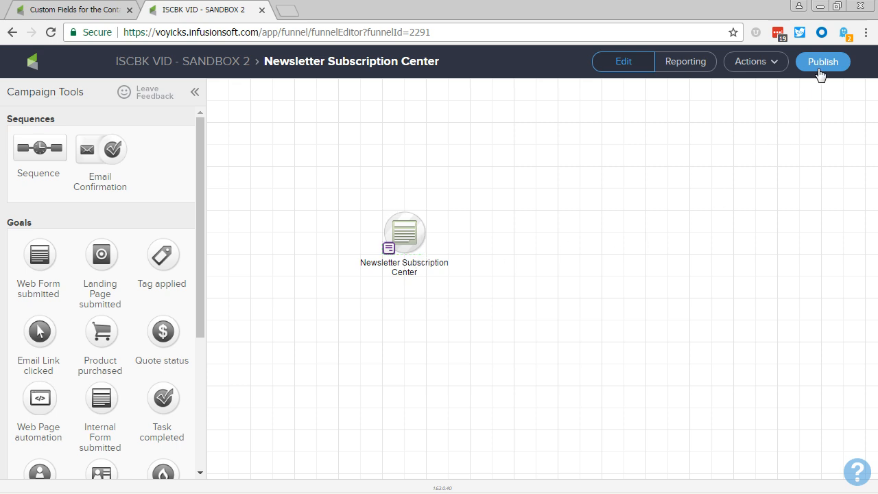
Publish the Newsletter Subscription Center campaign without adding the contacts that already meet its tag goals.
{"action": "left_click", "coordinate": [820, 69]}
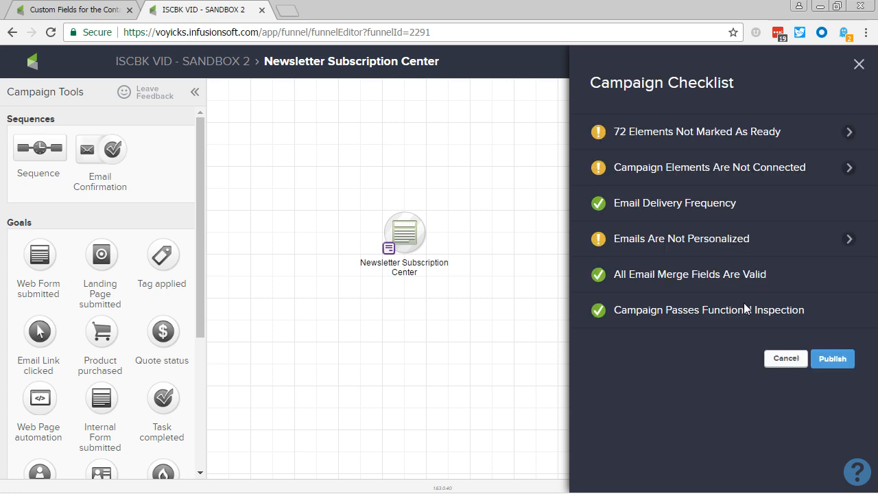
{"action": "left_click", "coordinate": [832, 364]}
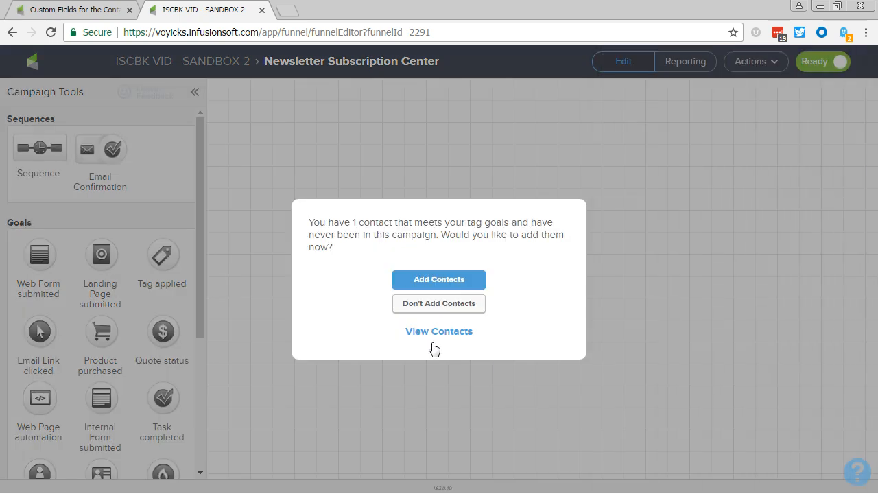
{"action": "left_click", "coordinate": [428, 306]}
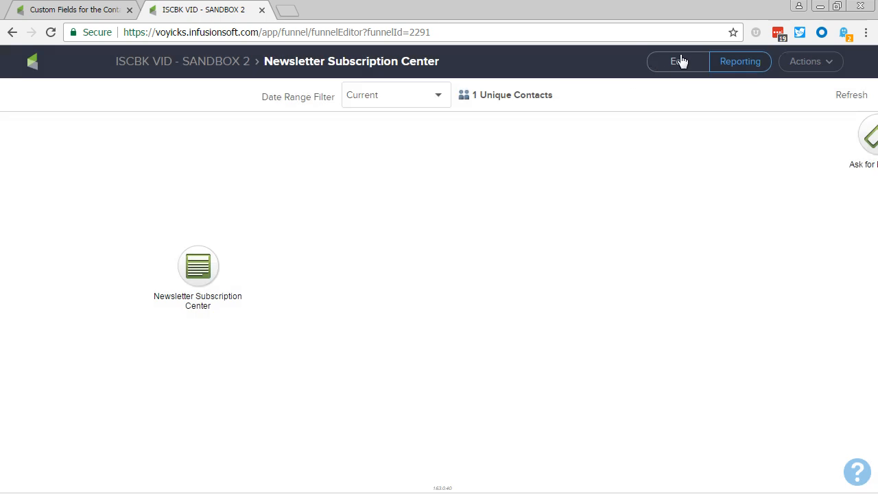
Return to editing the campaign, place a new sequence above the web form goal and open it.
{"action": "left_click", "coordinate": [679, 62]}
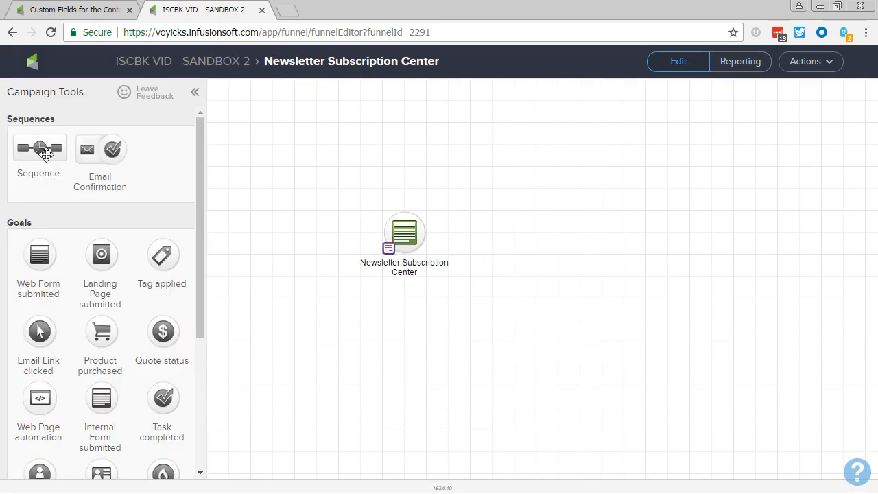
{"action": "left_click_drag", "start_coordinate": [38, 147], "coordinate": [383, 145]}
{"action": "double_click", "coordinate": [383, 146]}
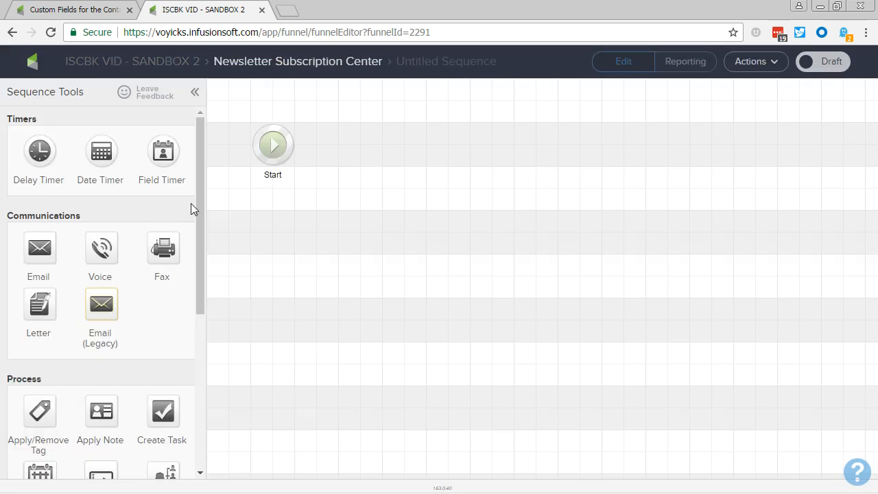
Add an Email beside the sequence's Start point and create it as a blank email.
{"action": "left_click_drag", "start_coordinate": [38, 247], "coordinate": [374, 150]}
{"action": "double_click", "coordinate": [374, 150]}
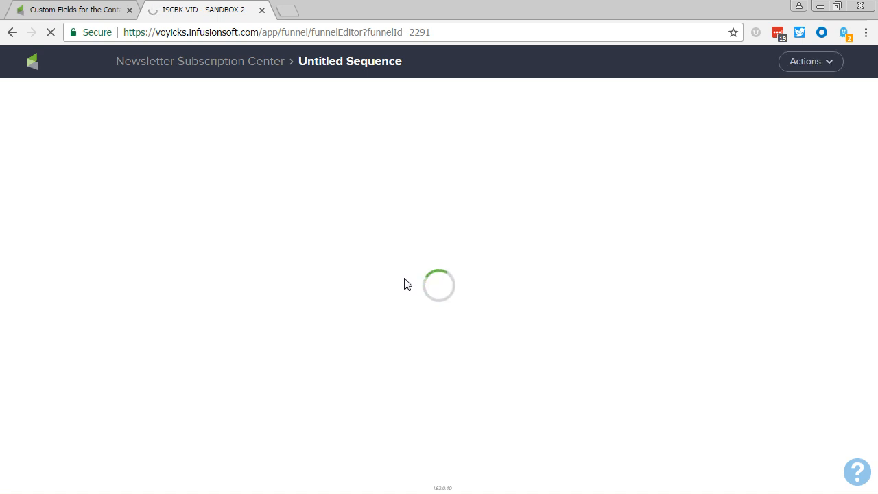
{"action": "left_click", "coordinate": [805, 63]}
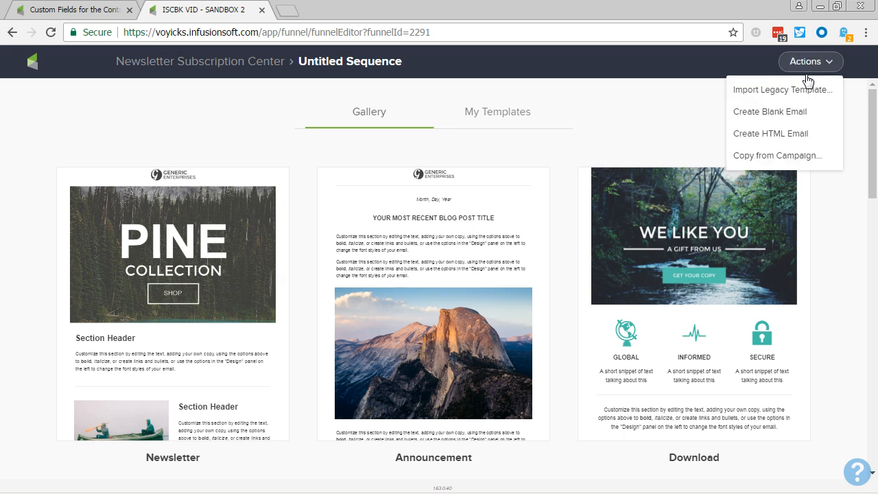
{"action": "left_click", "coordinate": [780, 118]}
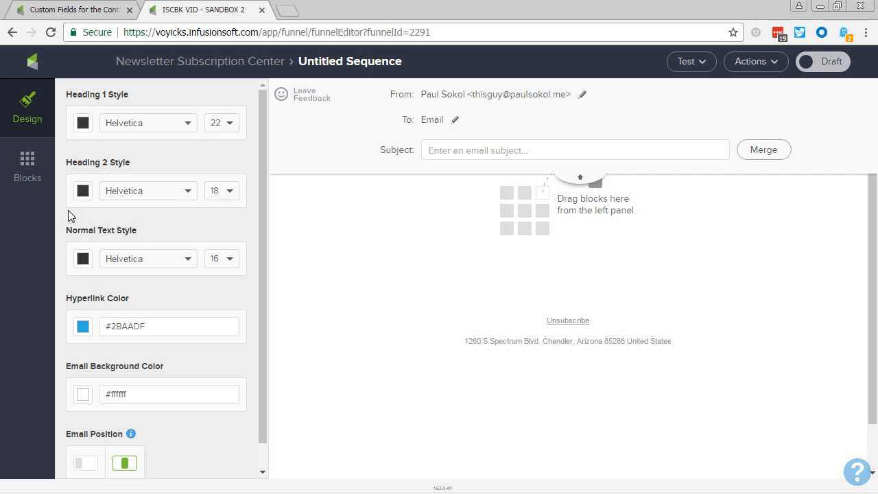
Add a text block to the blank email, replace its placeholder with "EMail Body" and collapse the email header area.
{"action": "left_click", "coordinate": [11, 171]}
{"action": "left_click_drag", "start_coordinate": [92, 133], "coordinate": [498, 189]}
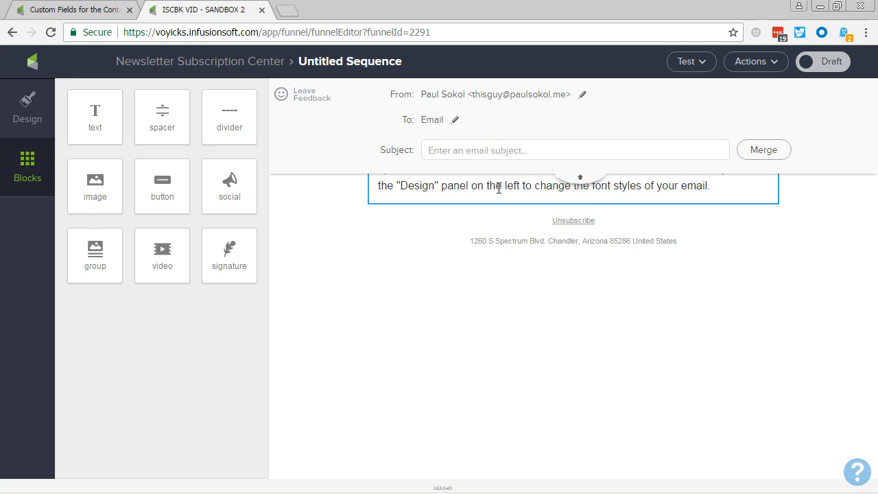
{"action": "key", "text": "ctrl+a"}
{"action": "key", "text": "BackSpace"}
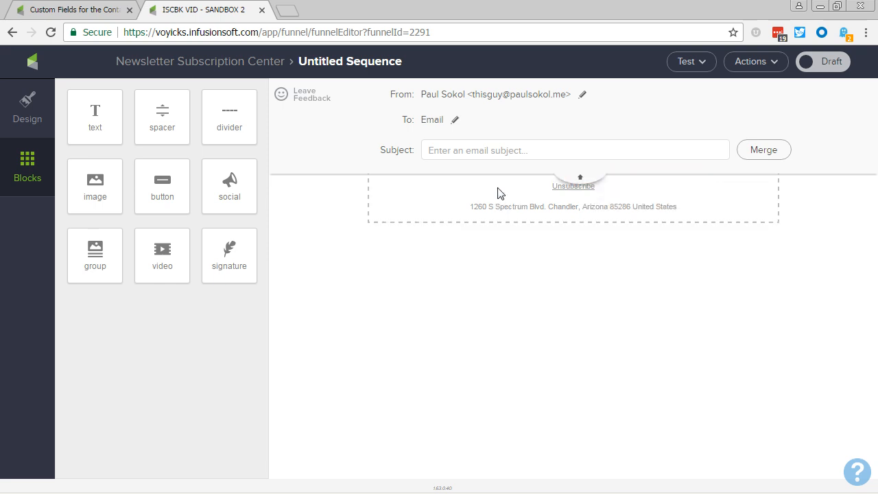
{"action": "left_click", "coordinate": [582, 179]}
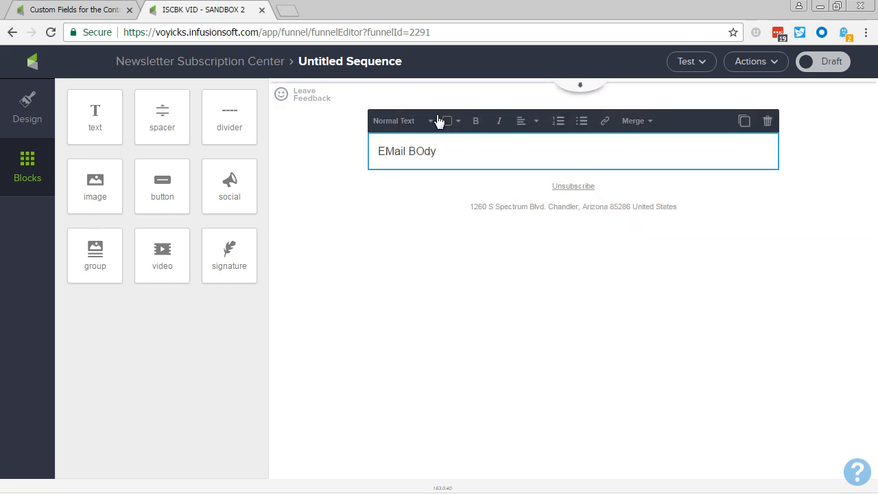
{"action": "left_click", "coordinate": [420, 152]}
{"action": "key", "text": "BackSpace"}
{"action": "type", "text": "o"}
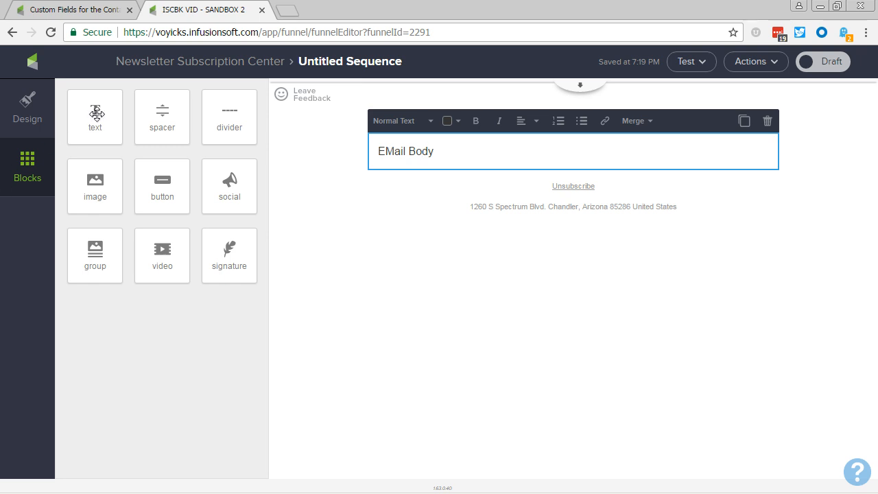
Add a second text block below the body reading "To update your email preferences, click here".
{"action": "left_click_drag", "start_coordinate": [96, 114], "coordinate": [598, 212]}
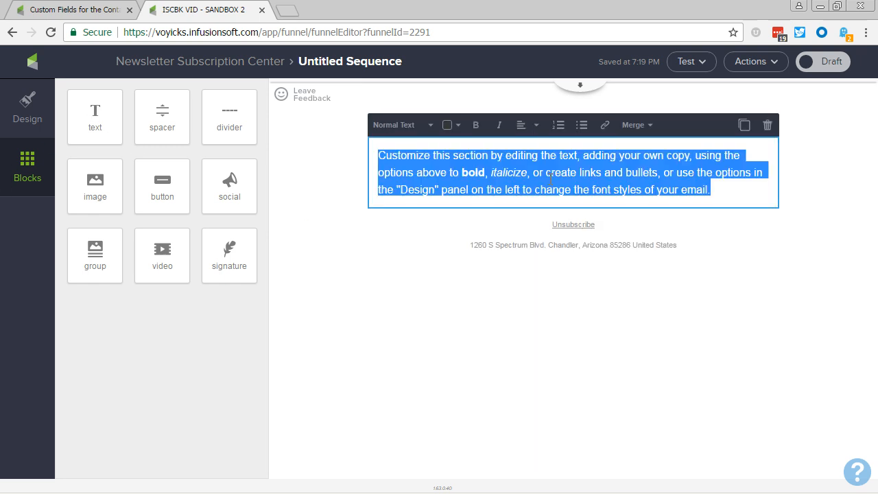
{"action": "type", "text": "To update your e"}
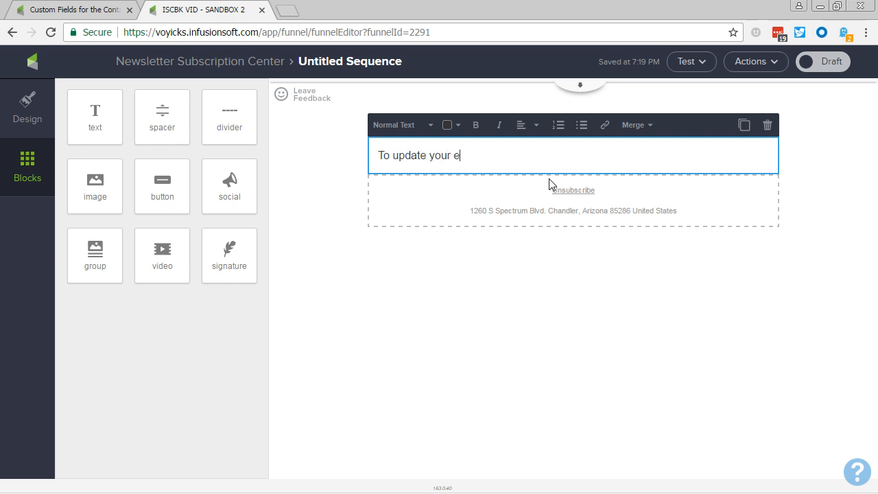
{"action": "type", "text": "mail preferences, cl"}
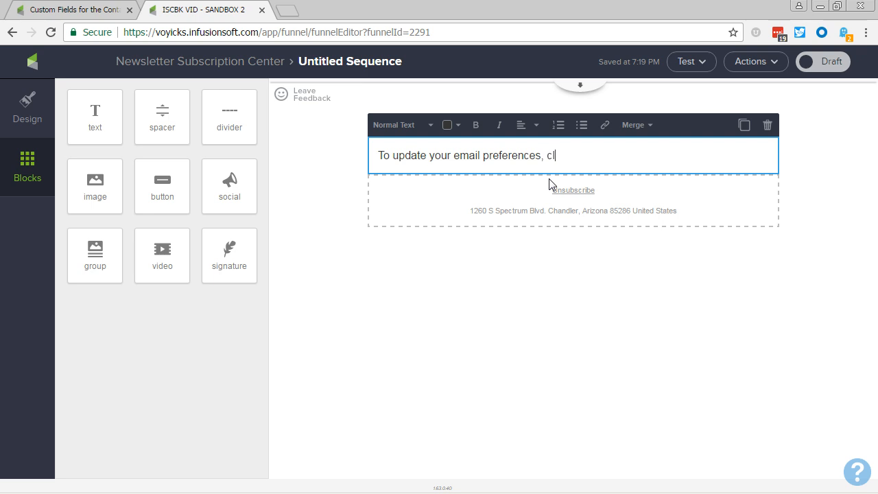
{"action": "type", "text": "ick her"}
Link the words "click here" to the Newsletter Subscription Center web form.
{"action": "key", "text": "ctrl+shift+Left"}
{"action": "key", "text": "ctrl+shift+Left"}
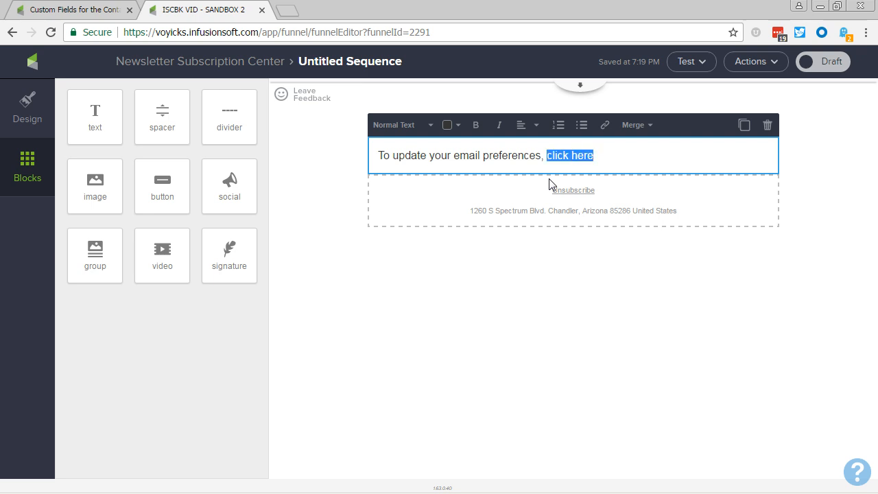
{"action": "left_click", "coordinate": [605, 127]}
{"action": "left_click", "coordinate": [635, 157]}
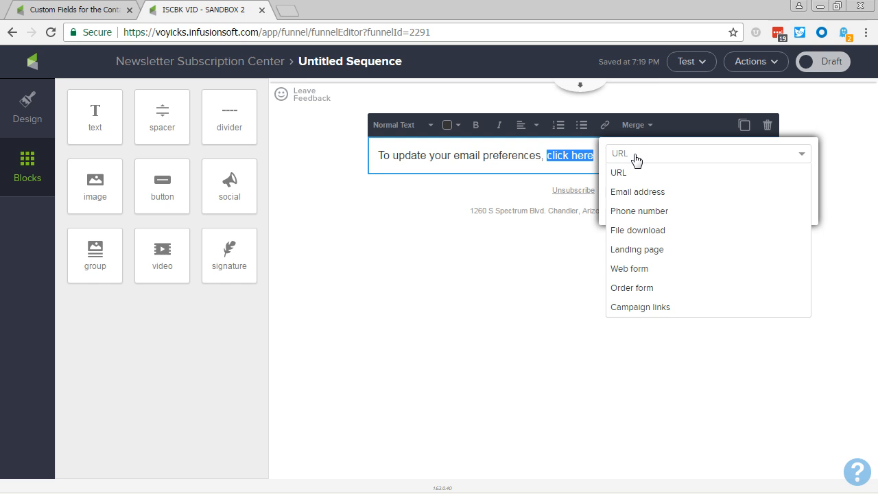
{"action": "left_click", "coordinate": [652, 267]}
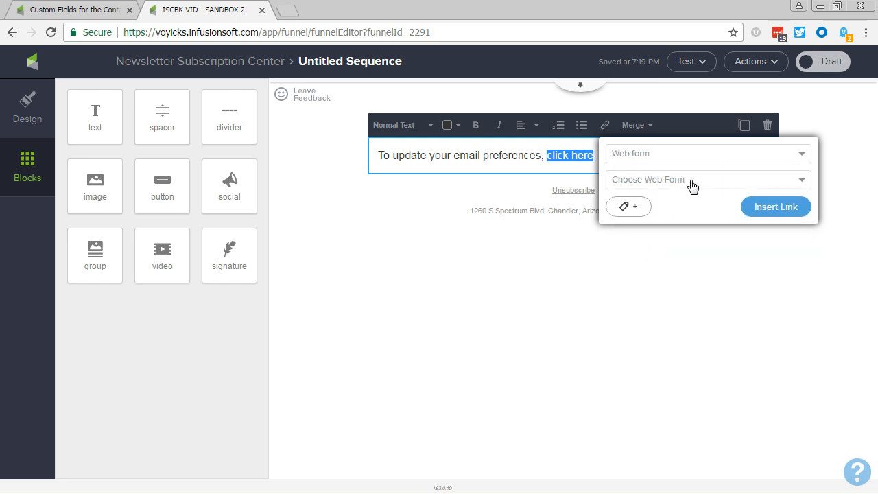
{"action": "left_click", "coordinate": [689, 182]}
{"action": "left_click", "coordinate": [690, 203]}
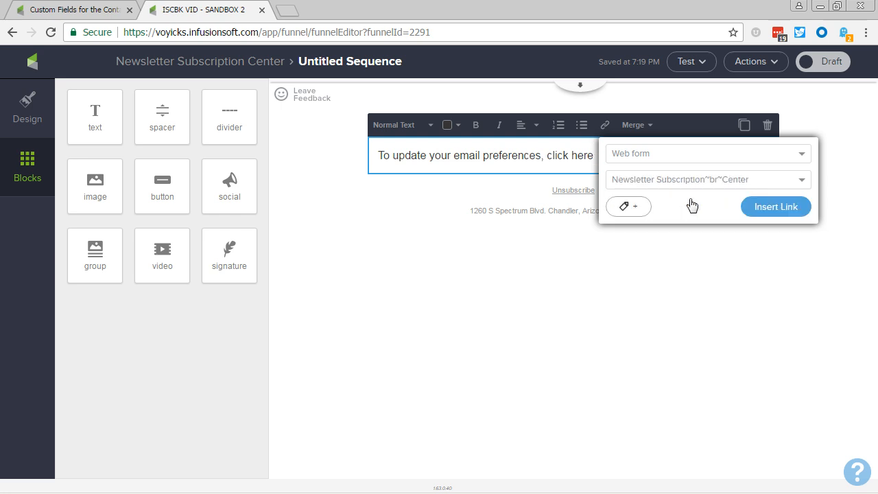
{"action": "left_click", "coordinate": [790, 207]}
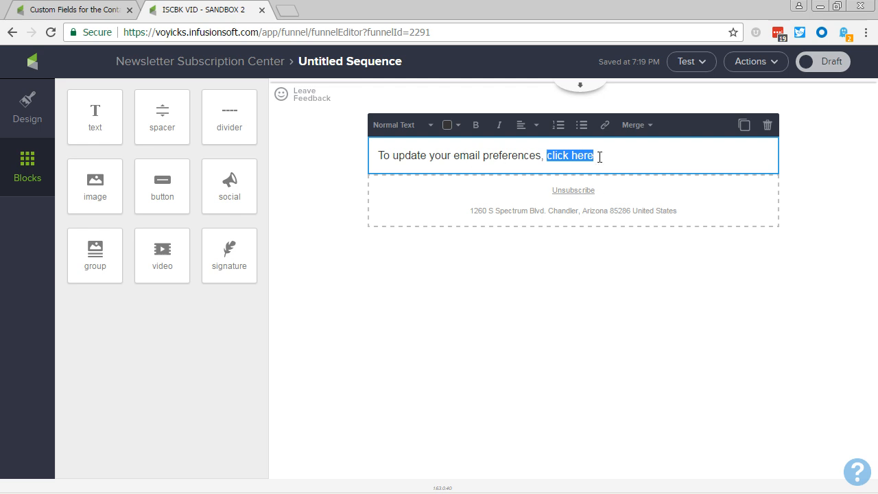
Right-align the email preferences line and colour the words "To update your email preferences," light grey.
{"action": "left_click", "coordinate": [524, 129]}
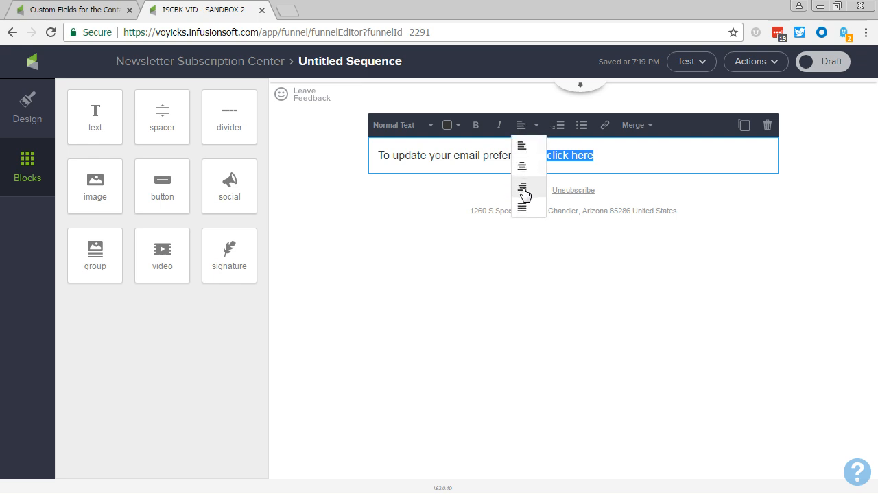
{"action": "left_click", "coordinate": [524, 189]}
{"action": "left_click", "coordinate": [454, 126]}
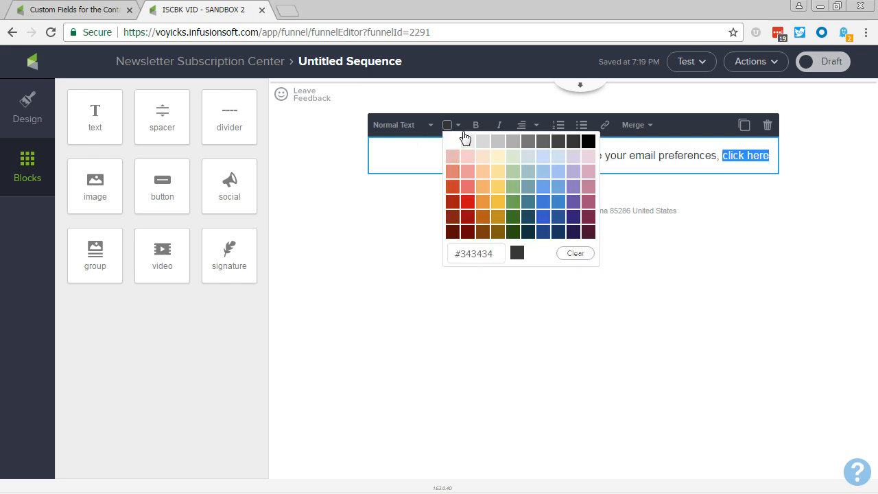
{"action": "left_click", "coordinate": [519, 157]}
{"action": "left_click_drag", "start_coordinate": [543, 155], "coordinate": [720, 155]}
{"action": "left_click", "coordinate": [462, 127]}
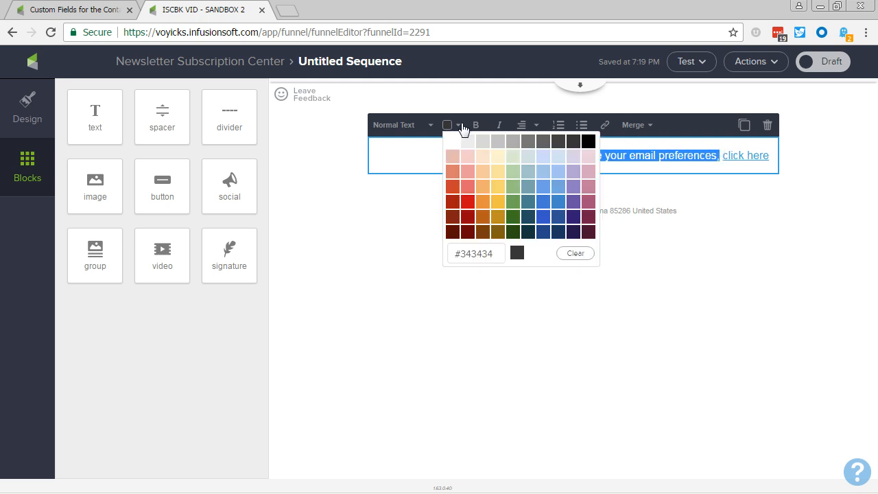
{"action": "left_click", "coordinate": [510, 143]}
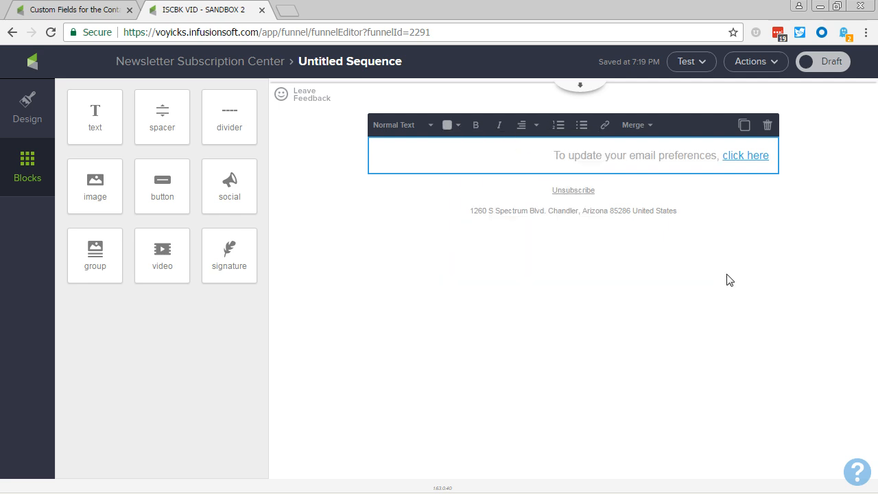
{"action": "left_click", "coordinate": [778, 299]}
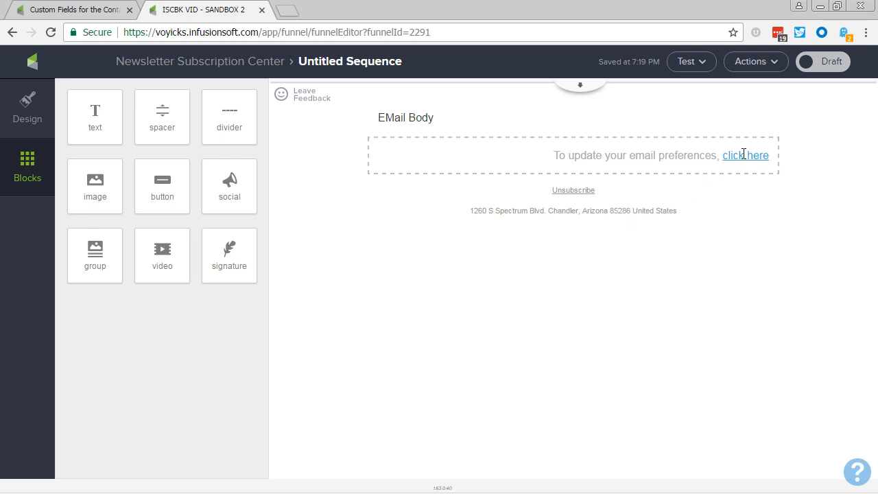
Leave the email for the campaigns list and reopen the ISCBK VID - SANDBOX 2 campaign from the recent items.
{"action": "left_click", "coordinate": [155, 63]}
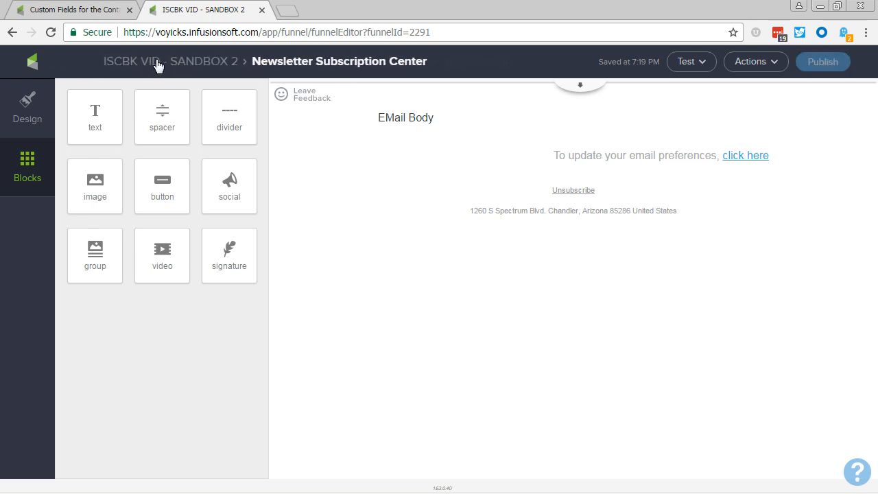
{"action": "left_click", "coordinate": [149, 64]}
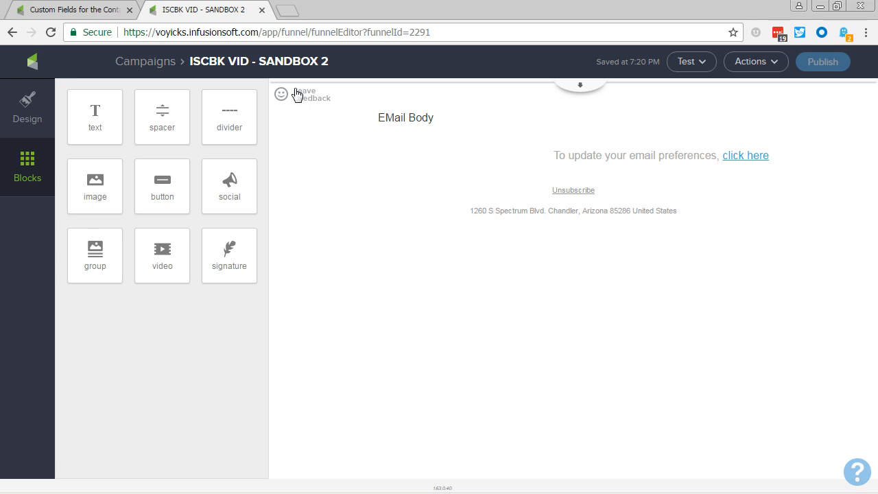
{"action": "left_click", "coordinate": [164, 63]}
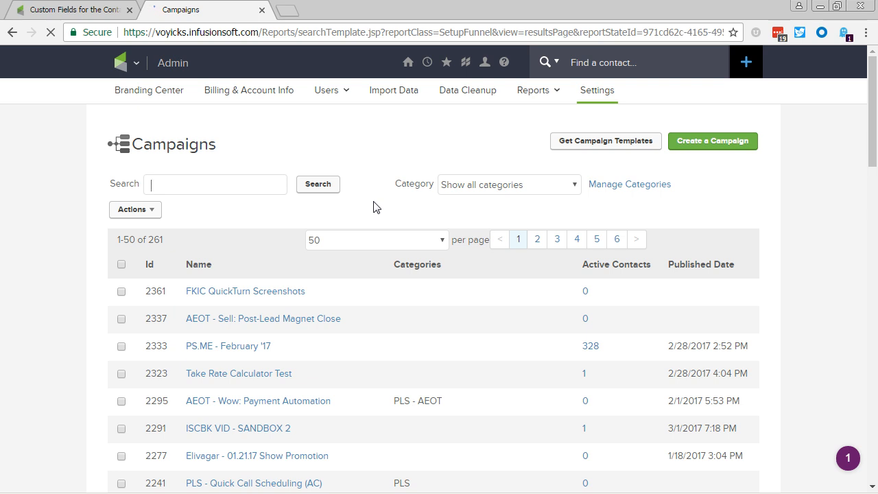
{"action": "mouse_move", "coordinate": [426, 62]}
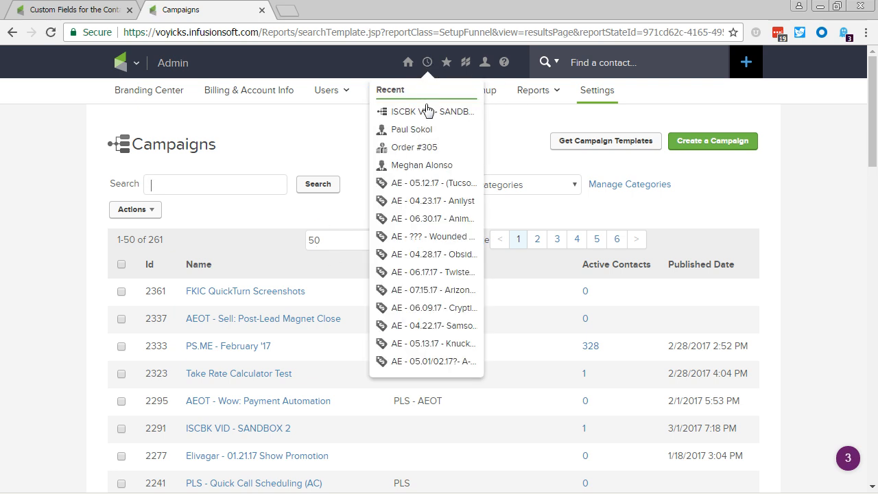
{"action": "left_click", "coordinate": [428, 111]}
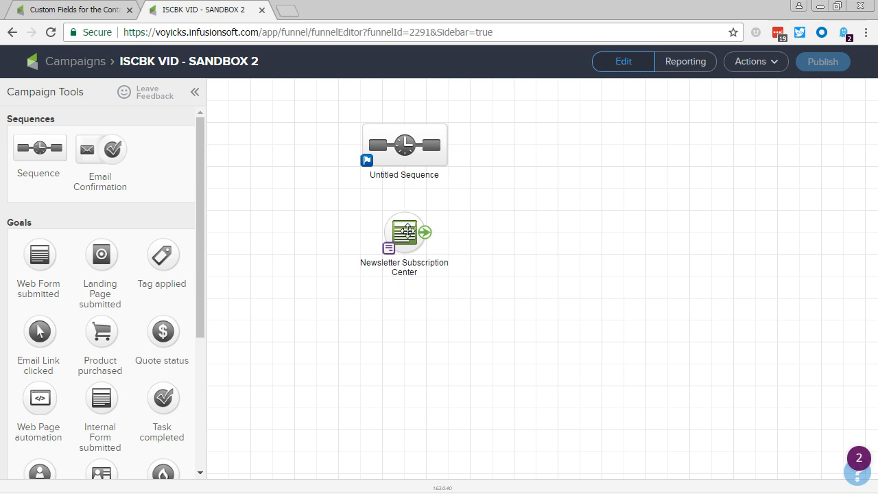
Open the Newsletter Subscription Center web form and add a required Subscription 2 field below Subscription 1.
{"action": "left_click", "coordinate": [408, 231]}
{"action": "double_click", "coordinate": [412, 236]}
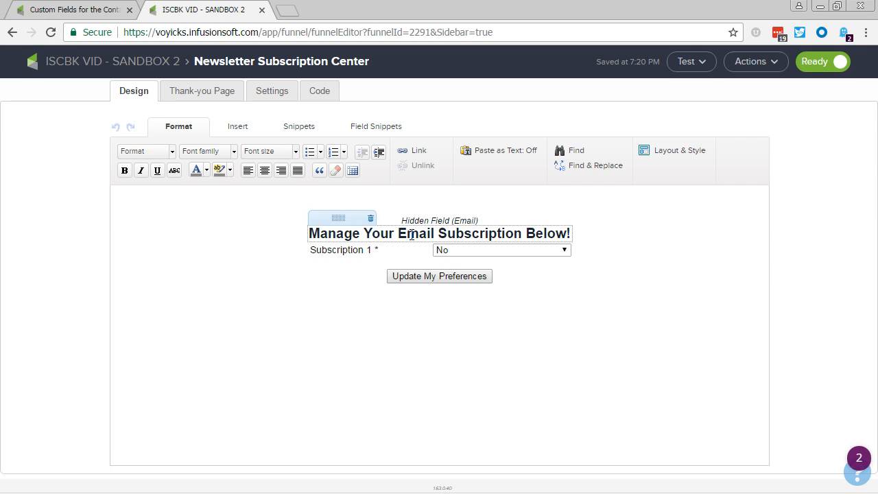
{"action": "left_click", "coordinate": [372, 132]}
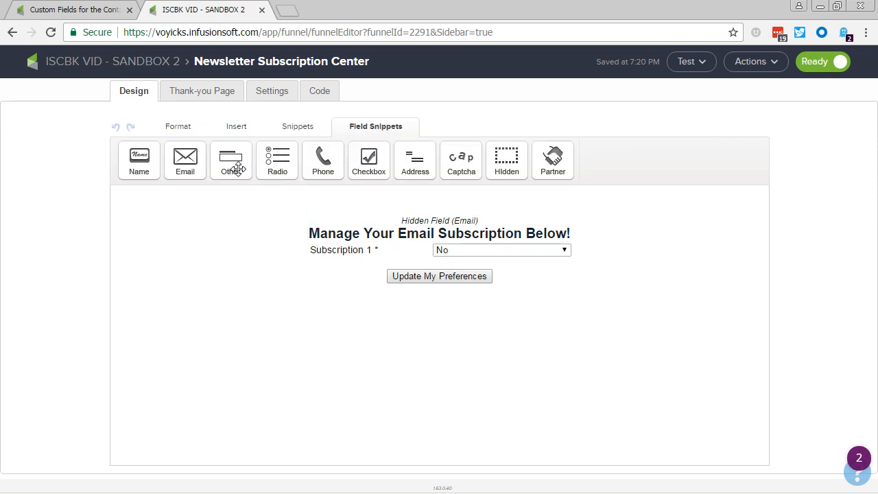
{"action": "left_click_drag", "start_coordinate": [230, 165], "coordinate": [401, 278]}
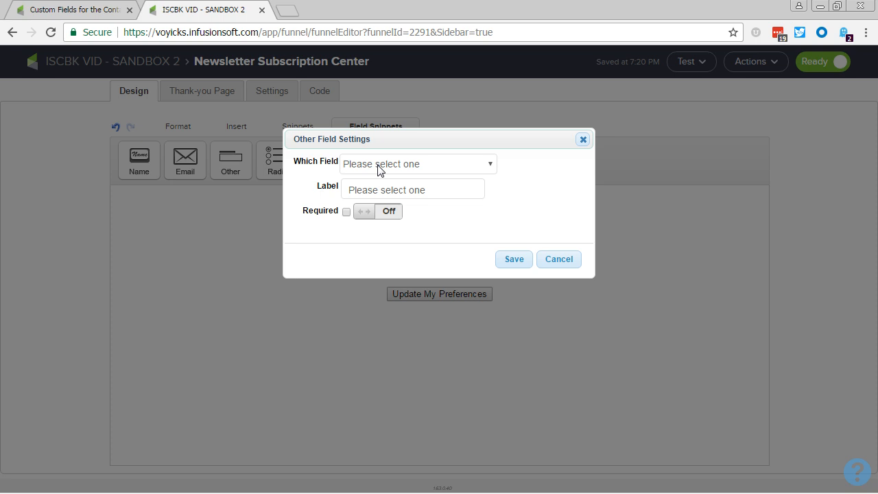
{"action": "left_click", "coordinate": [379, 164]}
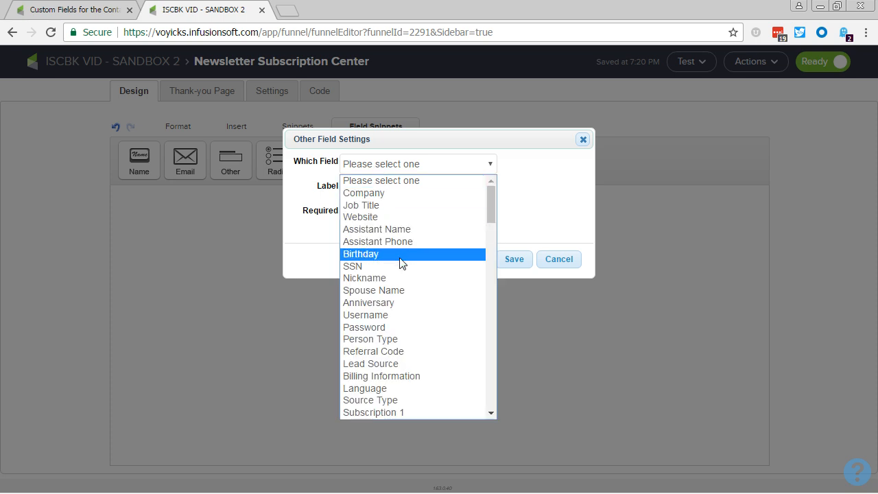
{"action": "scroll", "coordinate": [387, 351], "scroll_direction": "down", "scroll_amount": 3}
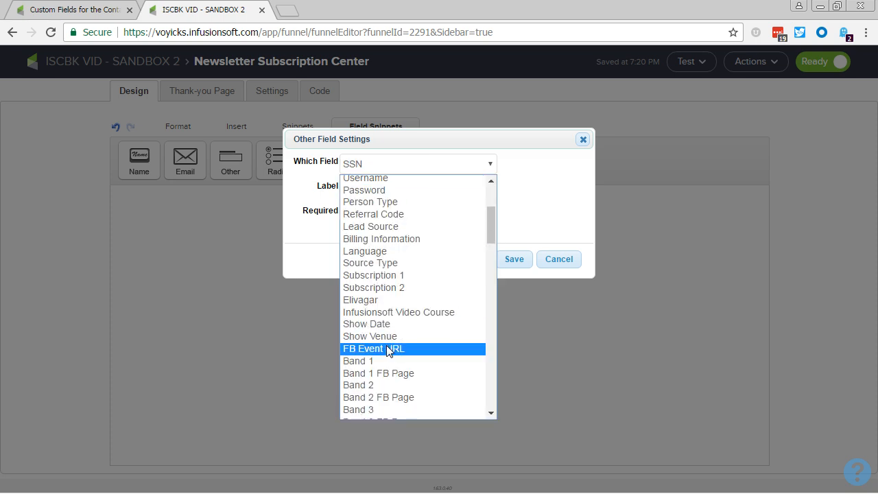
{"action": "left_click", "coordinate": [371, 288]}
{"action": "left_click", "coordinate": [364, 215]}
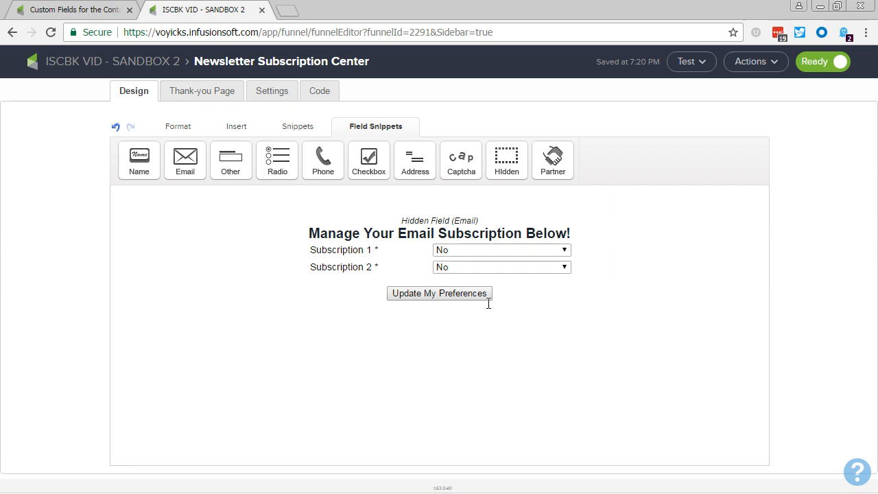
Go to the contact custom fields page, cancel the Subscription 1 edit and open the Elivagar dropdown field's settings.
{"action": "left_click", "coordinate": [60, 11]}
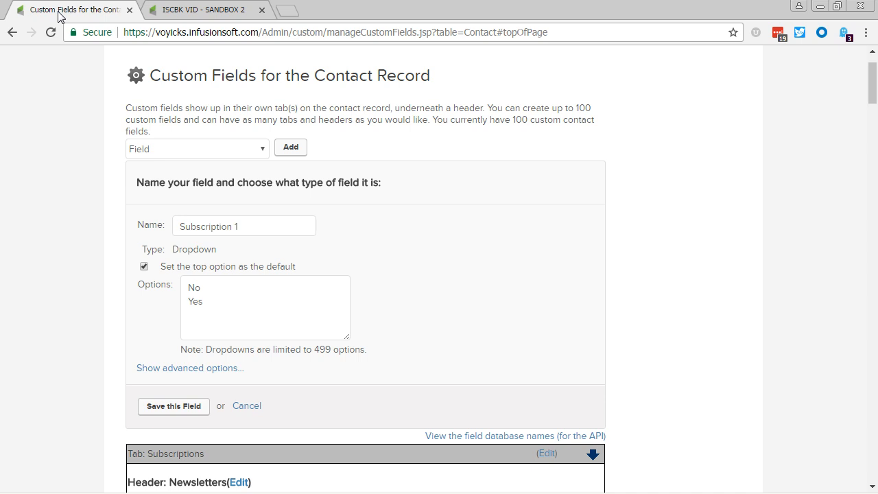
{"action": "left_click", "coordinate": [247, 406]}
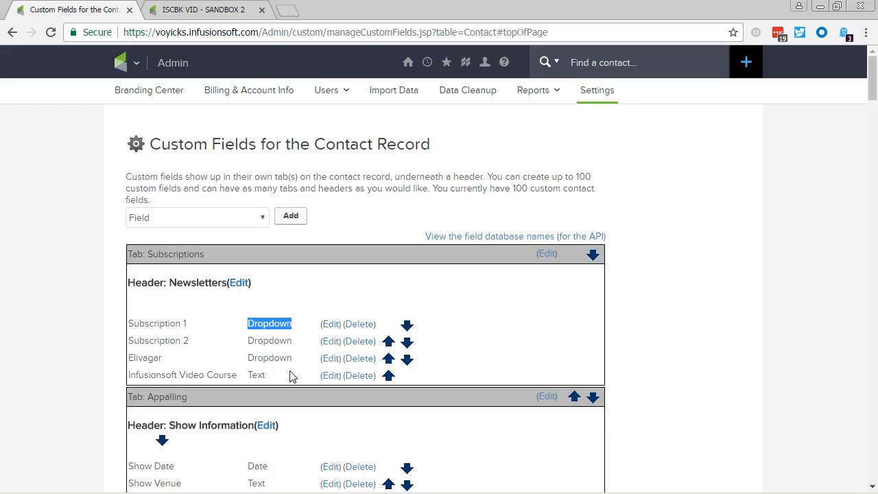
{"action": "left_click", "coordinate": [182, 360]}
{"action": "left_click_drag", "start_coordinate": [132, 362], "coordinate": [169, 362]}
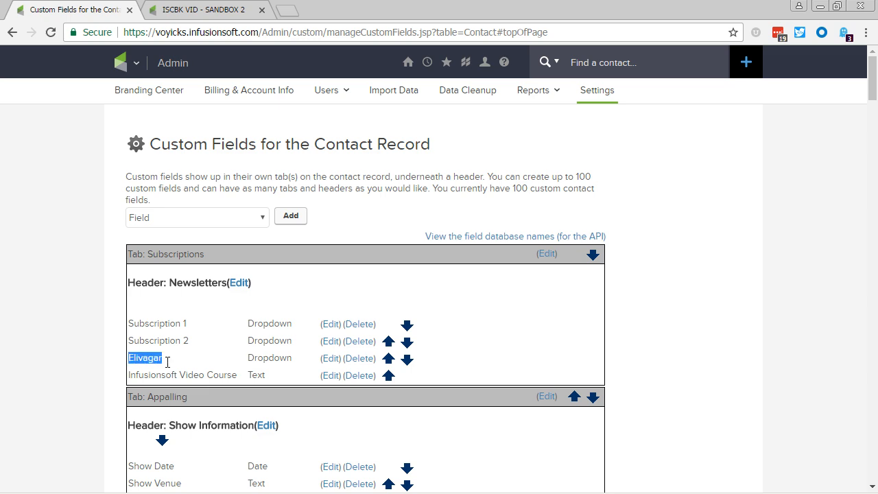
{"action": "left_click", "coordinate": [169, 365]}
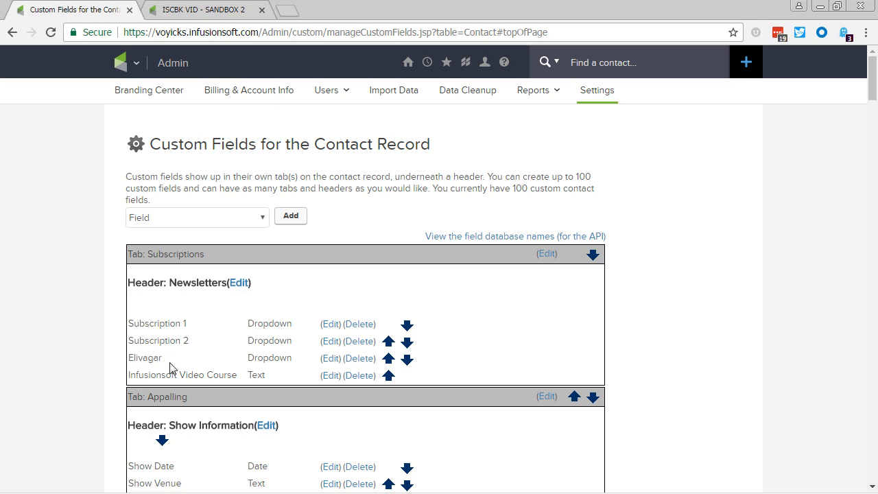
{"action": "left_click", "coordinate": [330, 359]}
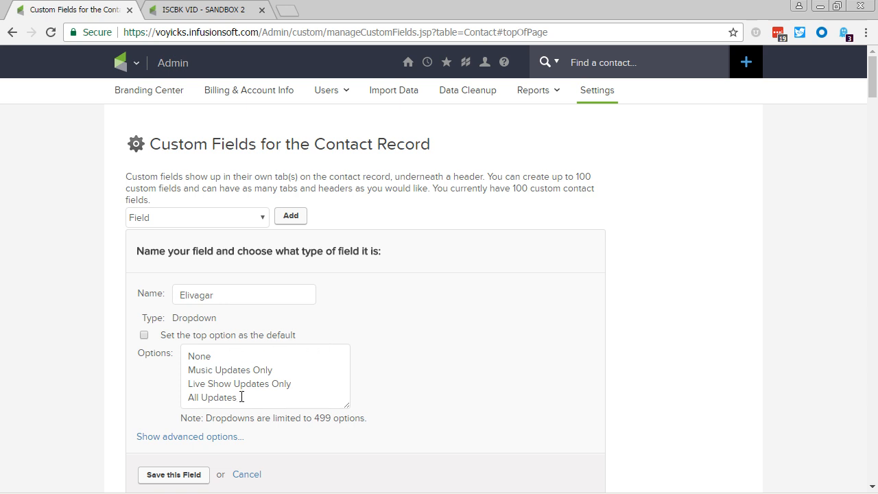
Examine the update options defined for the Elivagar dropdown field.
{"action": "left_click_drag", "start_coordinate": [276, 370], "coordinate": [184, 370]}
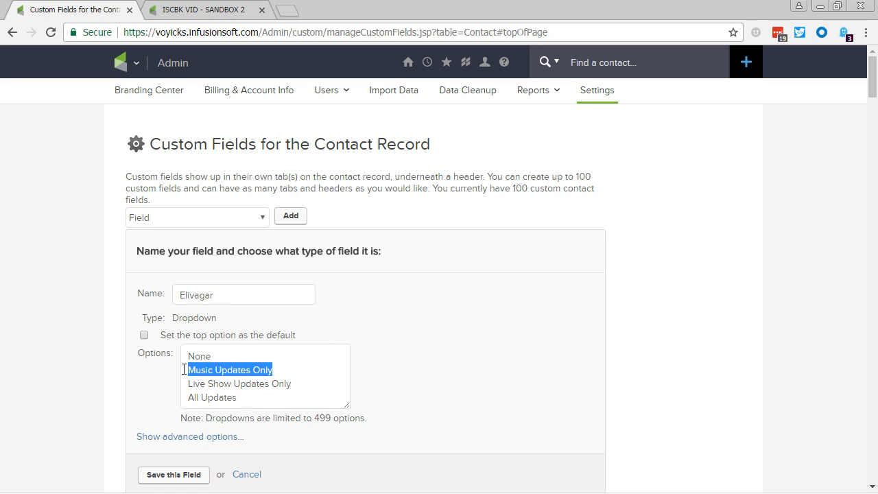
{"action": "left_click_drag", "start_coordinate": [291, 384], "coordinate": [184, 388]}
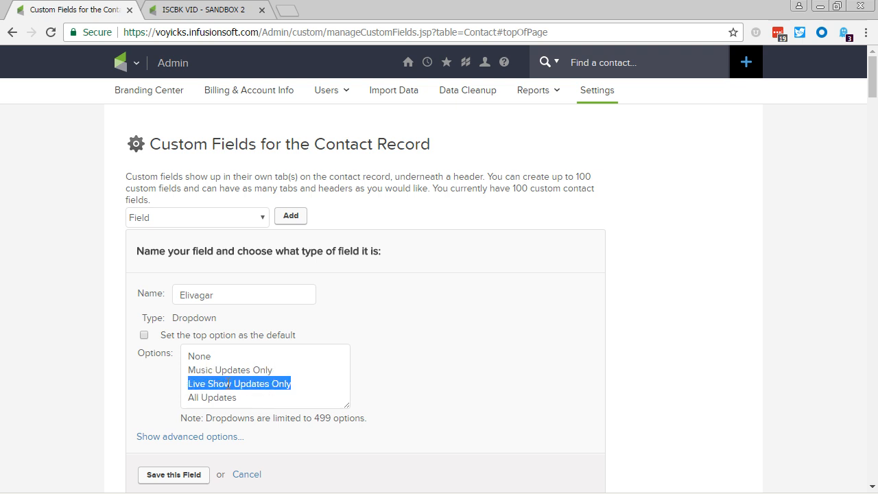
{"action": "left_click", "coordinate": [253, 392]}
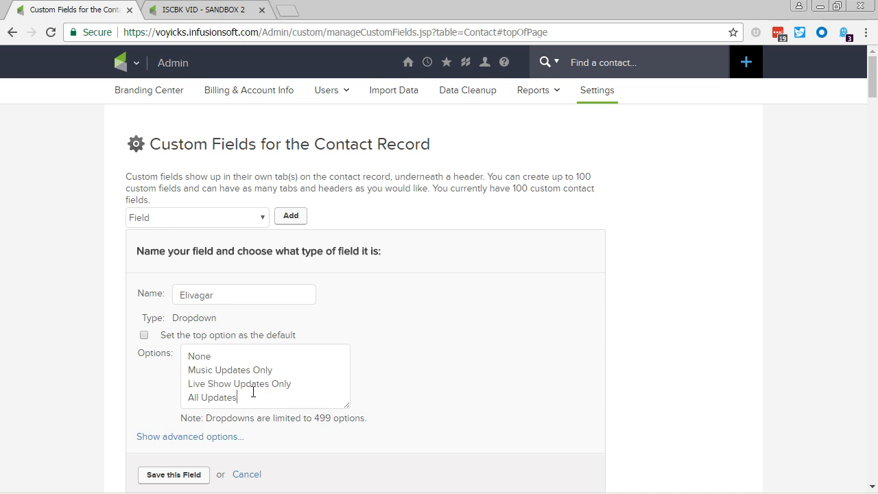
{"action": "left_click_drag", "start_coordinate": [251, 398], "coordinate": [186, 398]}
{"action": "left_click", "coordinate": [187, 398]}
{"action": "key", "text": "alt+Tab"}
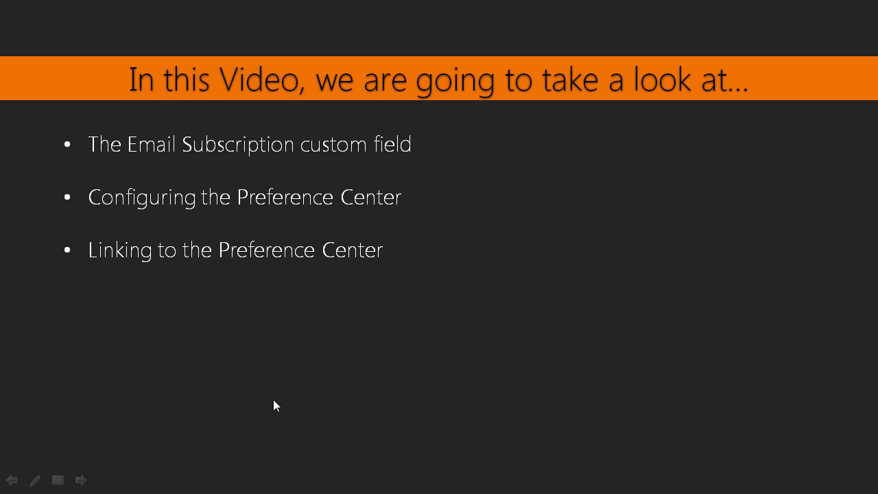
{"action": "key", "text": "Right"}
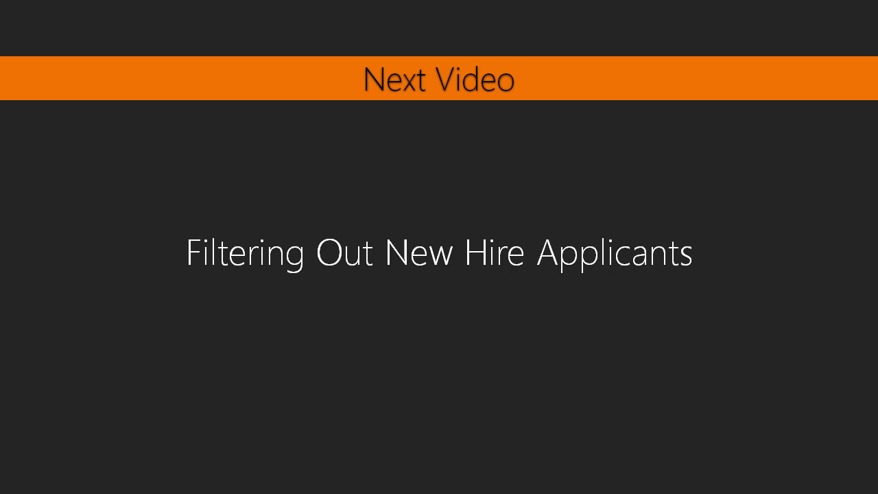
{"action": "key", "text": "alt+Tab"}
{"action": "key", "text": "Tab"}
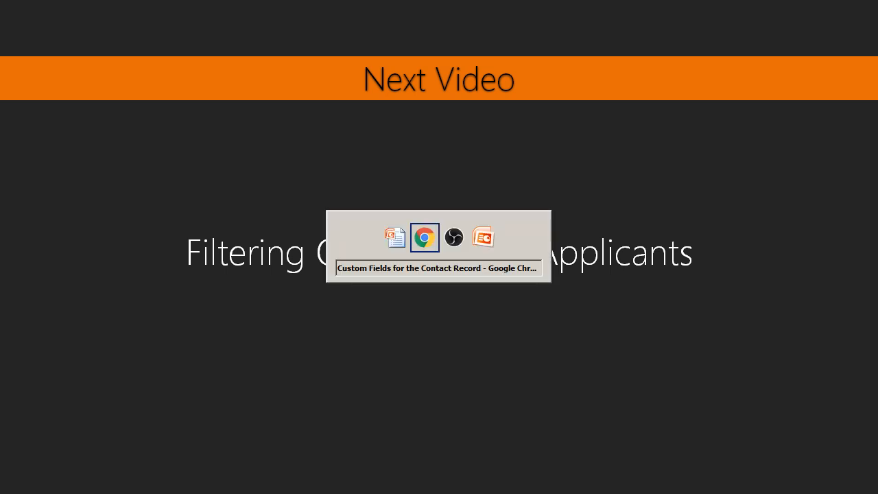